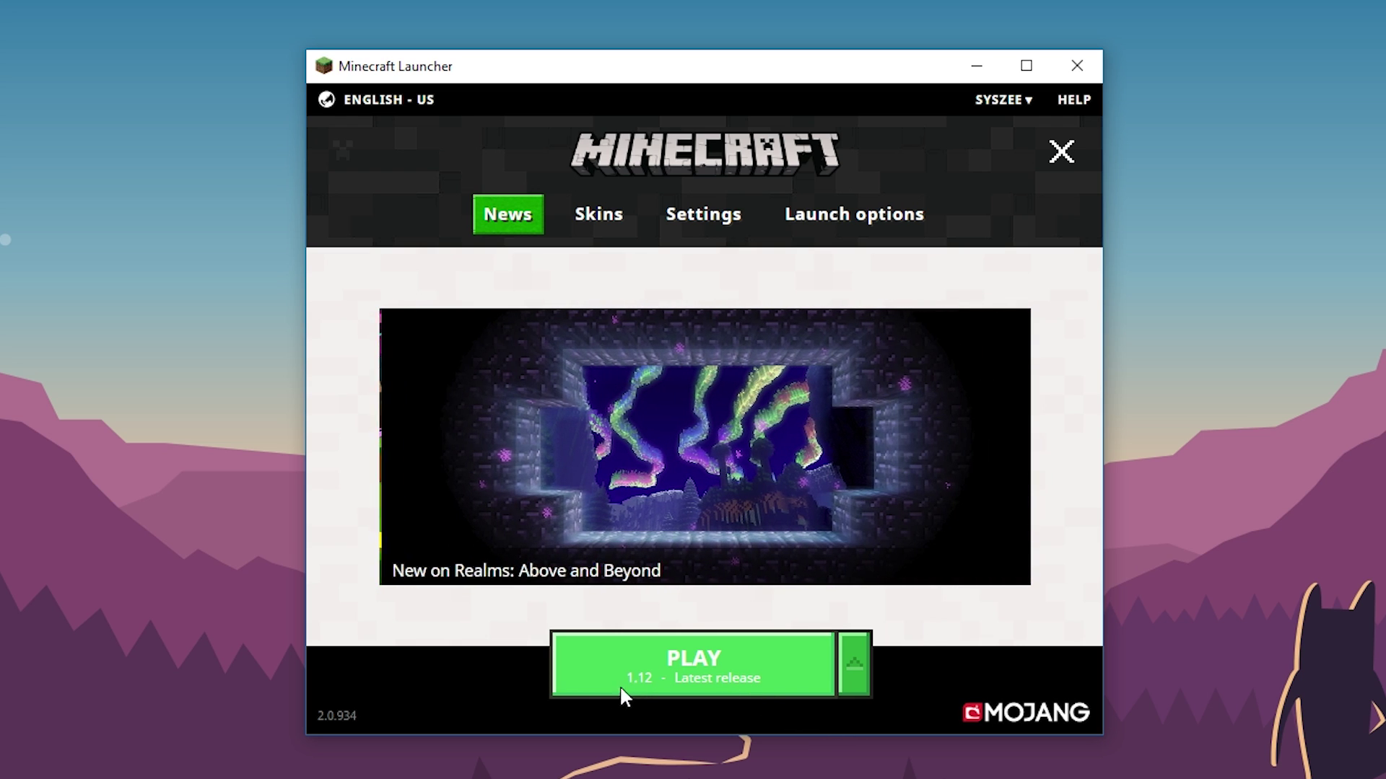
Launch the 1.12 latest release of Minecraft once, and quit the game from its title screen
left_click(761, 661)
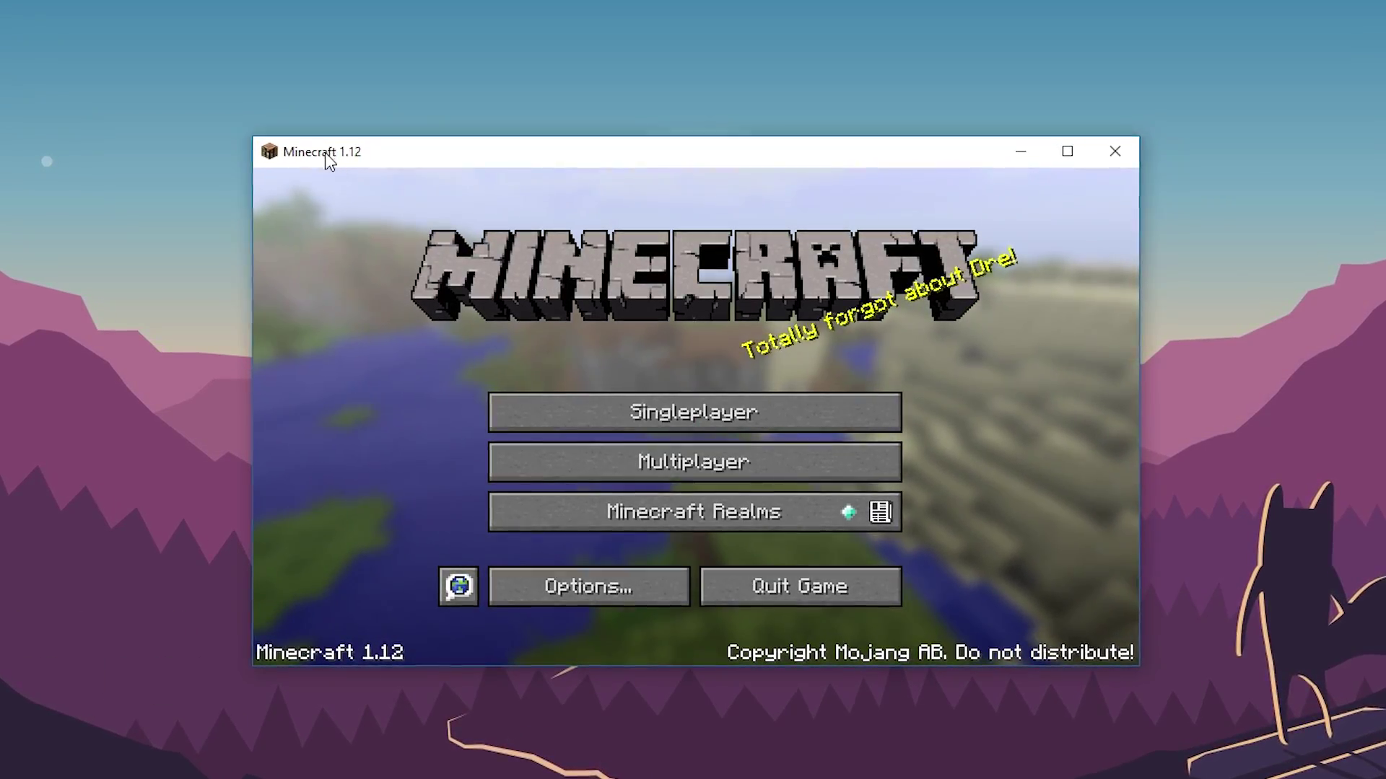
left_click(865, 606)
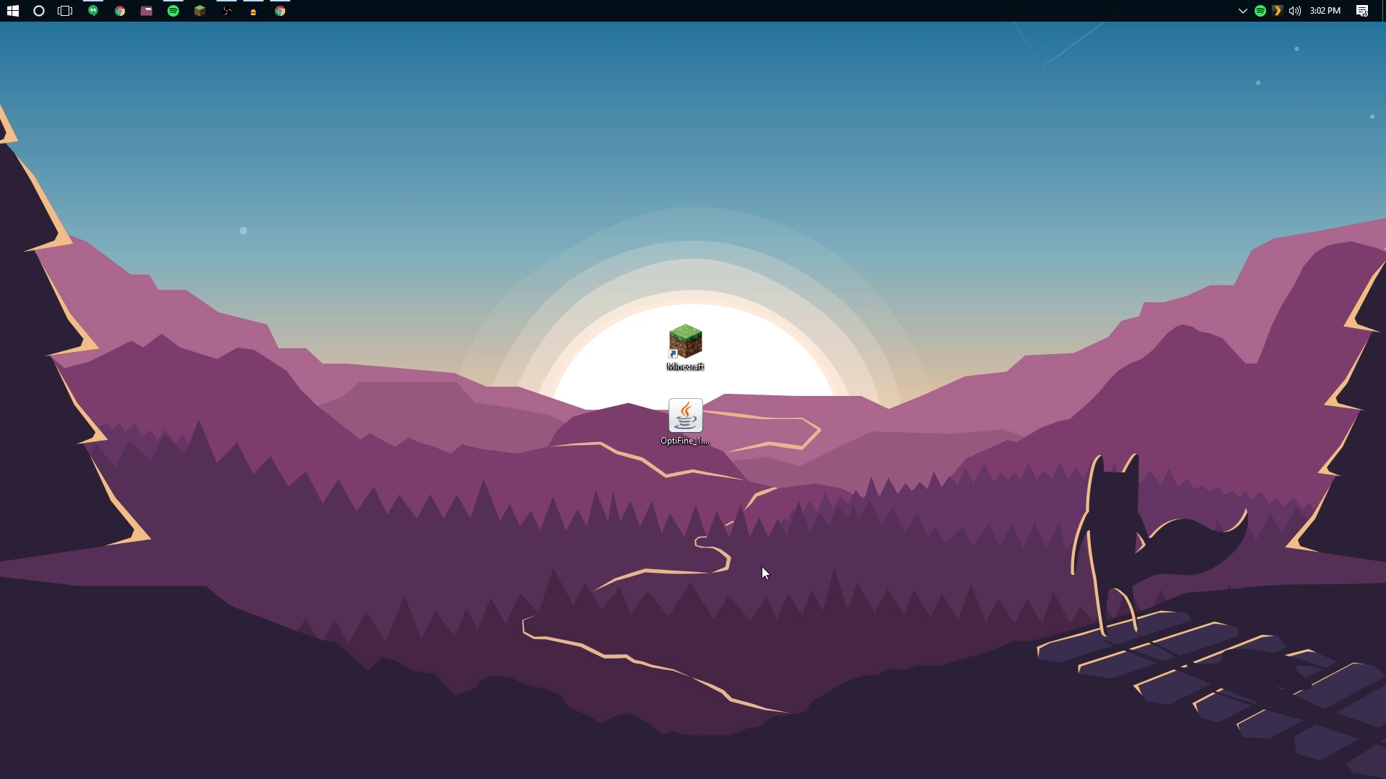
Open the OptiFine downloads in Chrome, show the preview versions and use the mirror download for OptiFine 1.12 HD U C4 pre
left_click(282, 30)
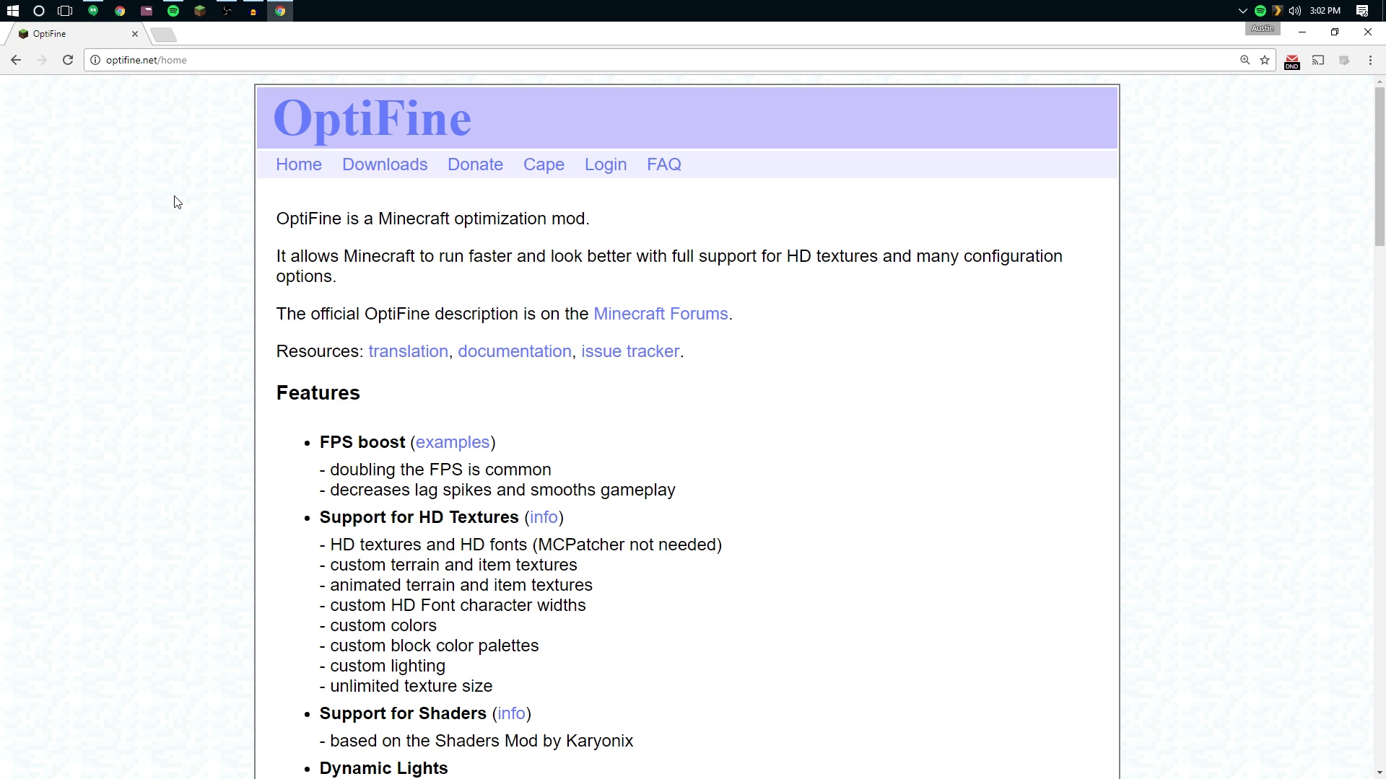
left_click(379, 174)
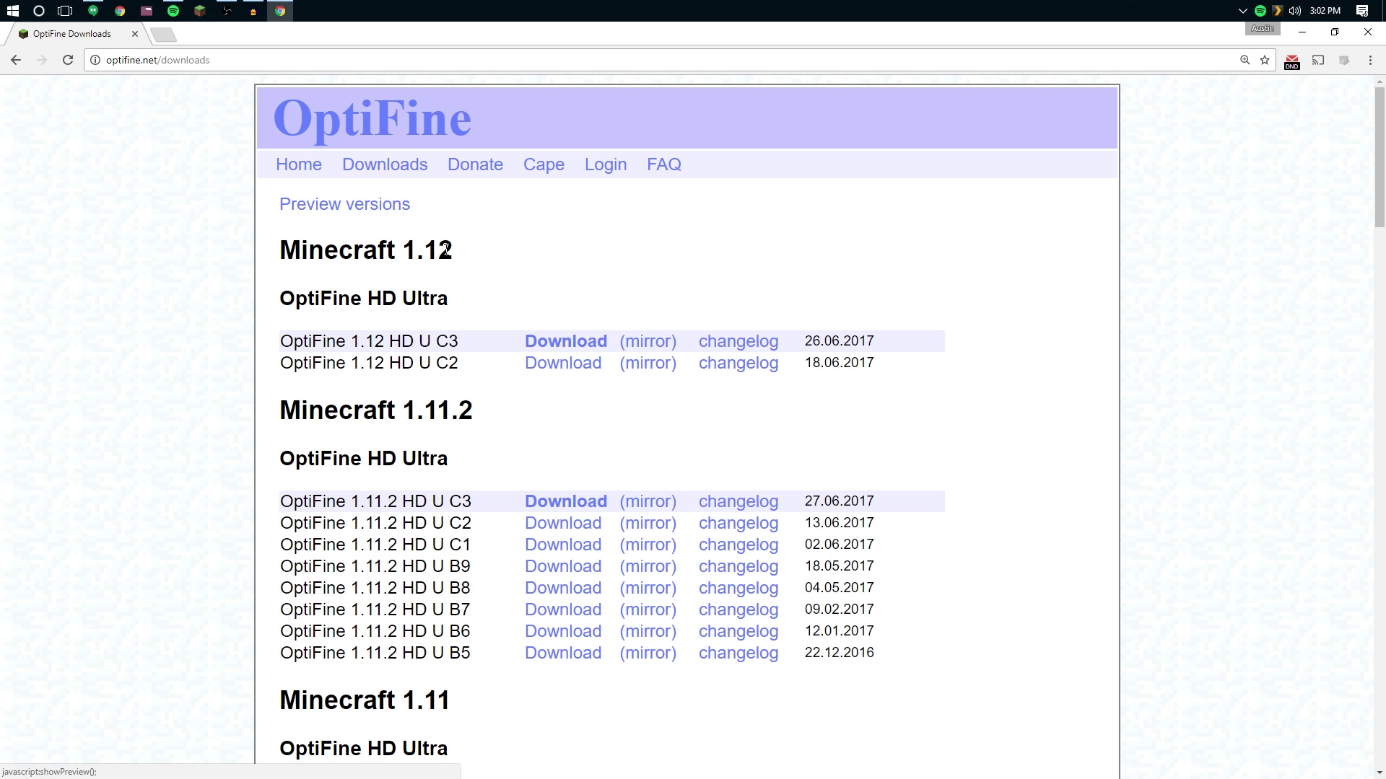
left_click(373, 209)
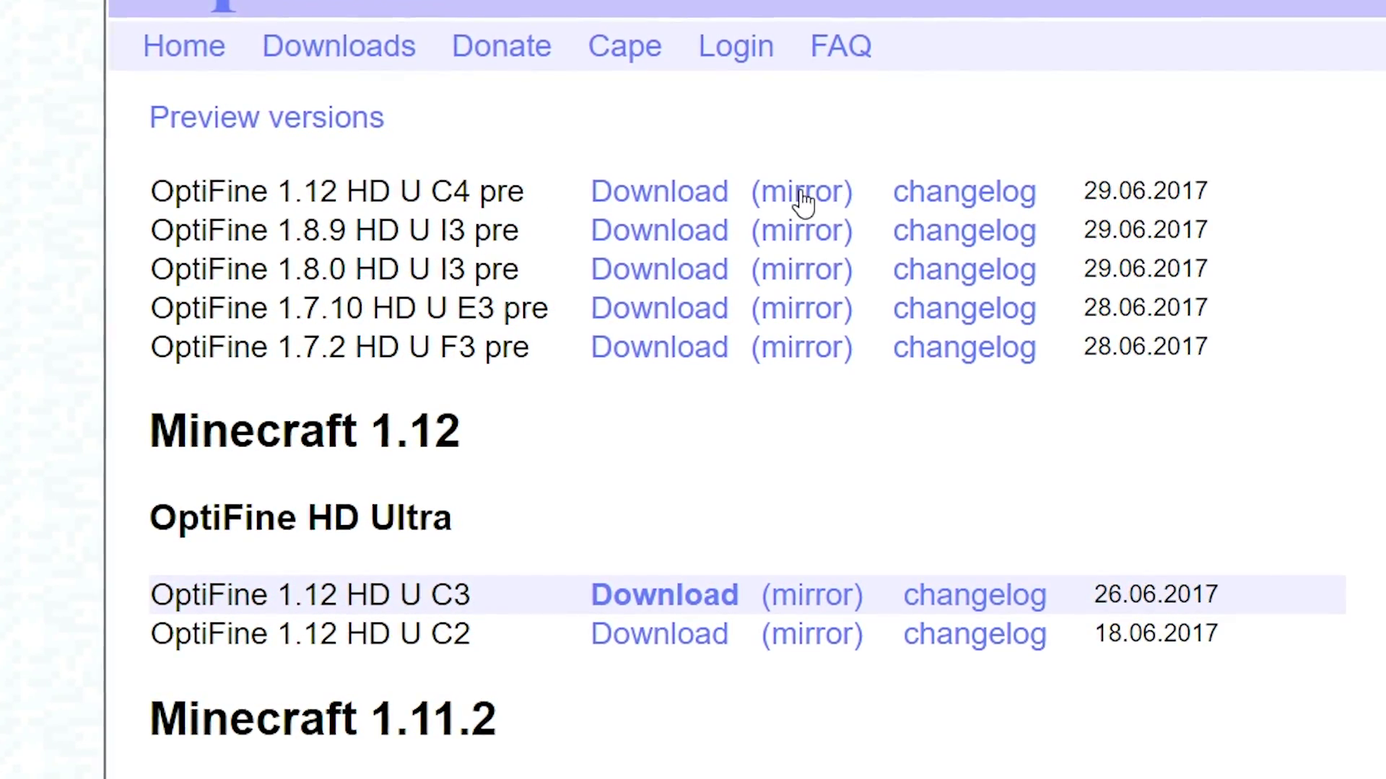
left_click(823, 193)
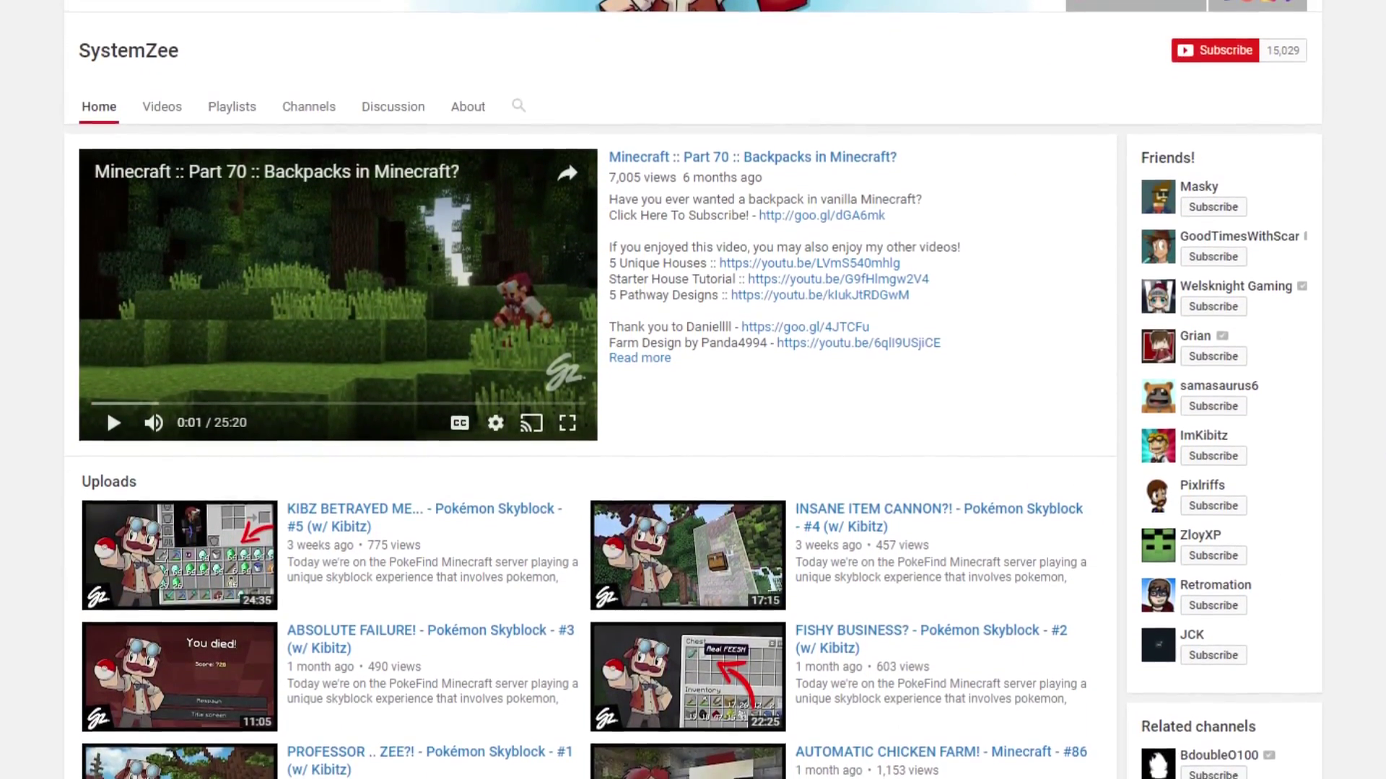
scroll(693, 389, "down", 2)
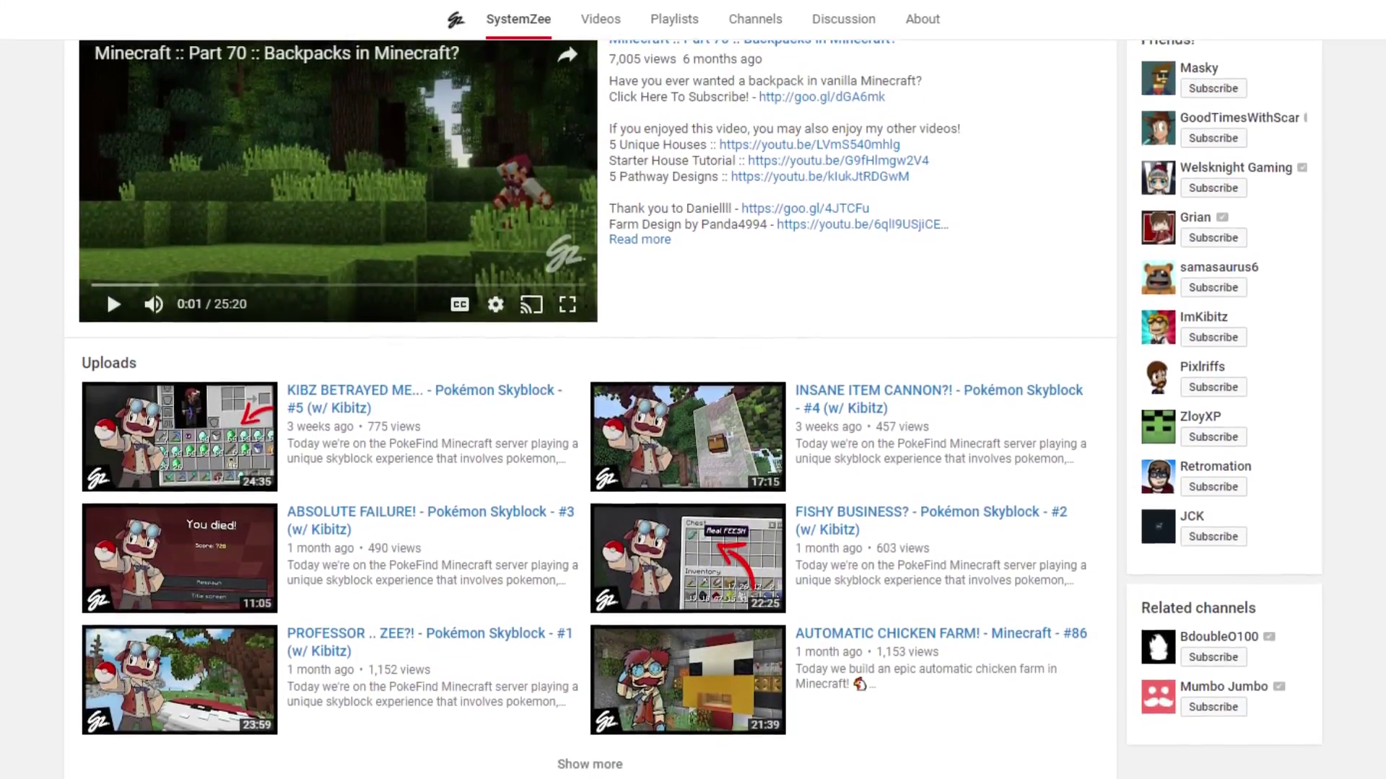
scroll(692, 390, "down", 2)
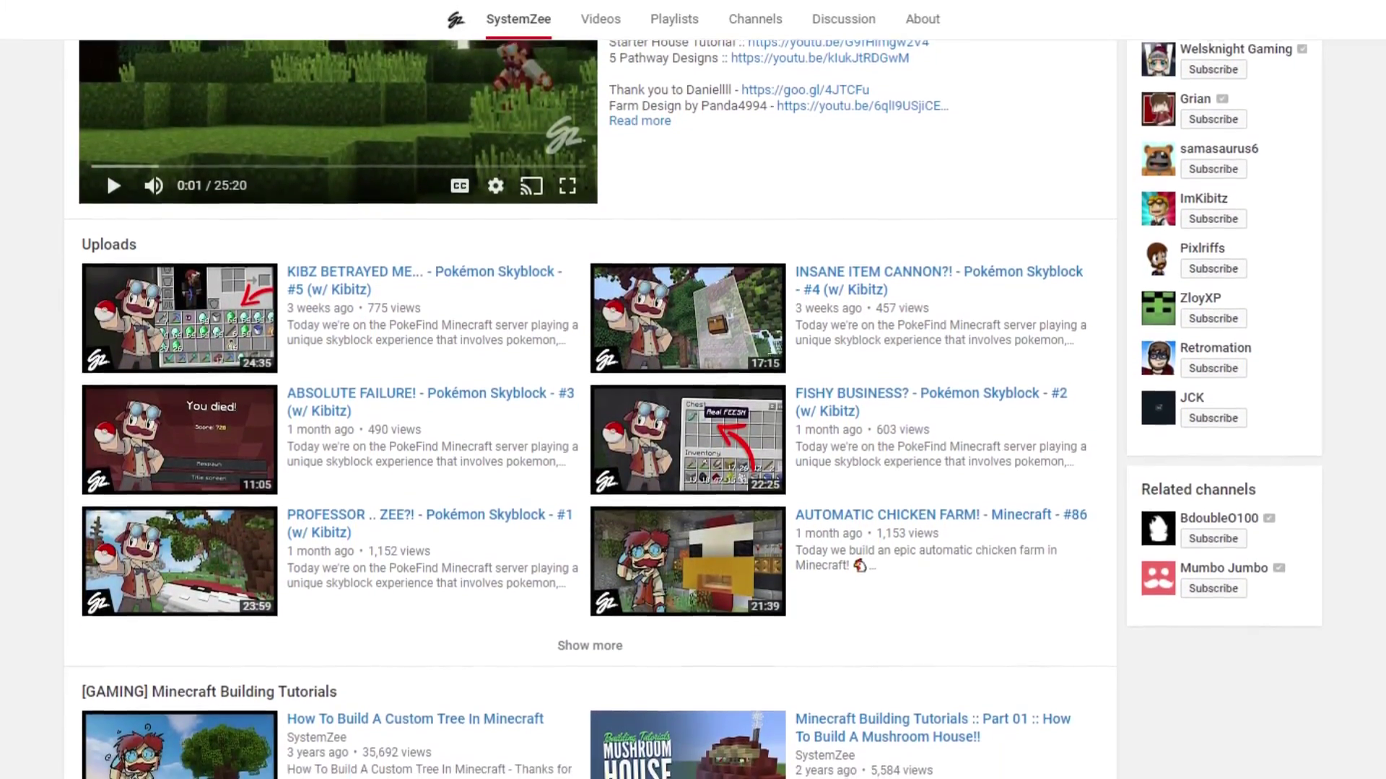
scroll(693, 390, "down", 2)
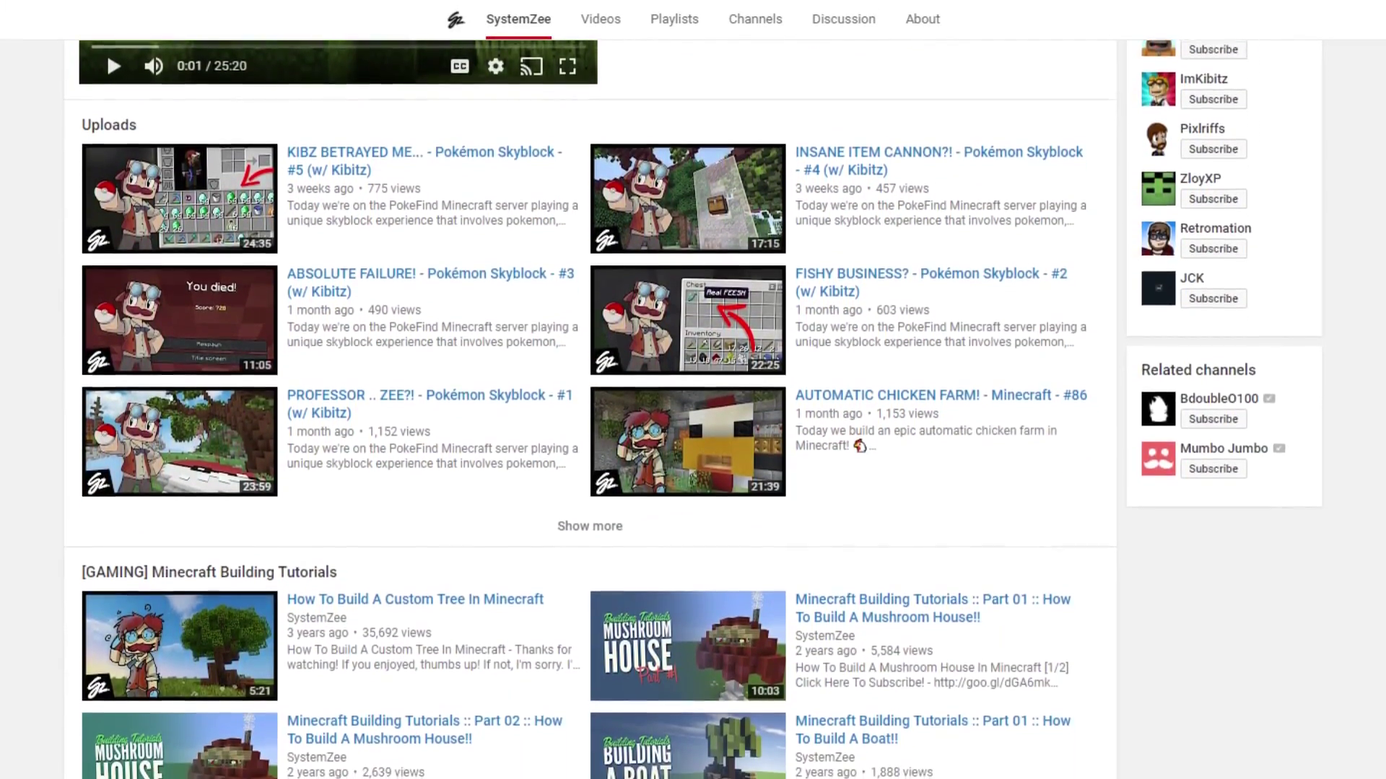
scroll(693, 390, "down", 2)
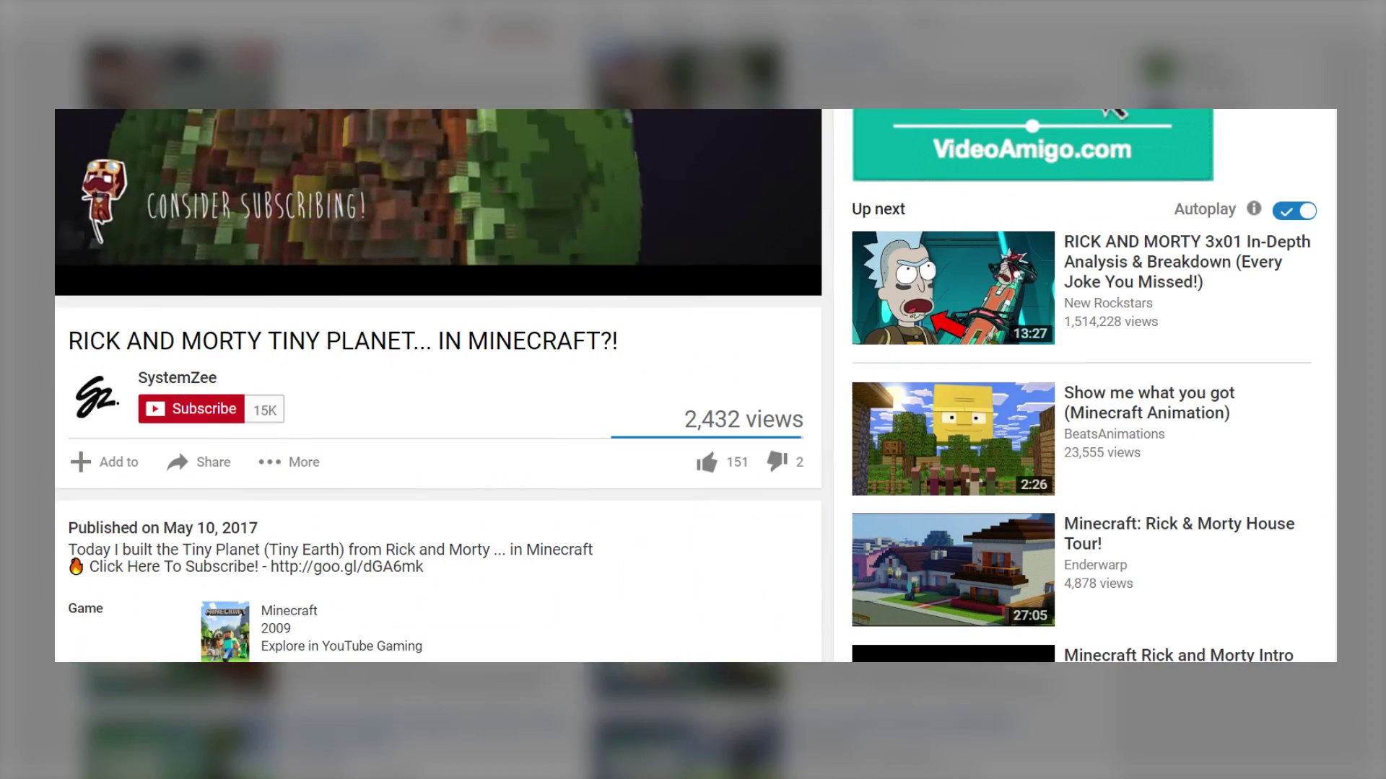
Subscribe to the SystemZee channel and save the setting to send all notifications for it
left_click(209, 410)
left_click(270, 410)
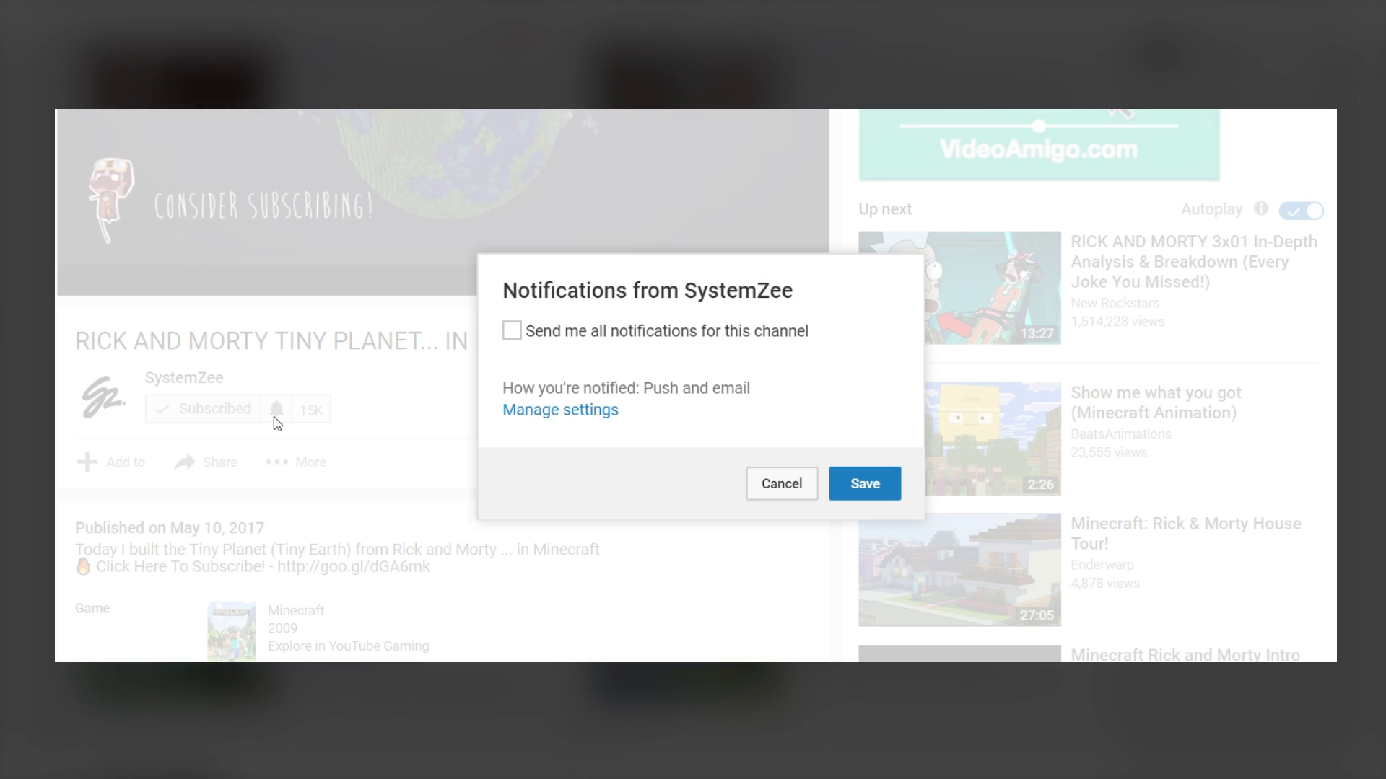
left_click(511, 331)
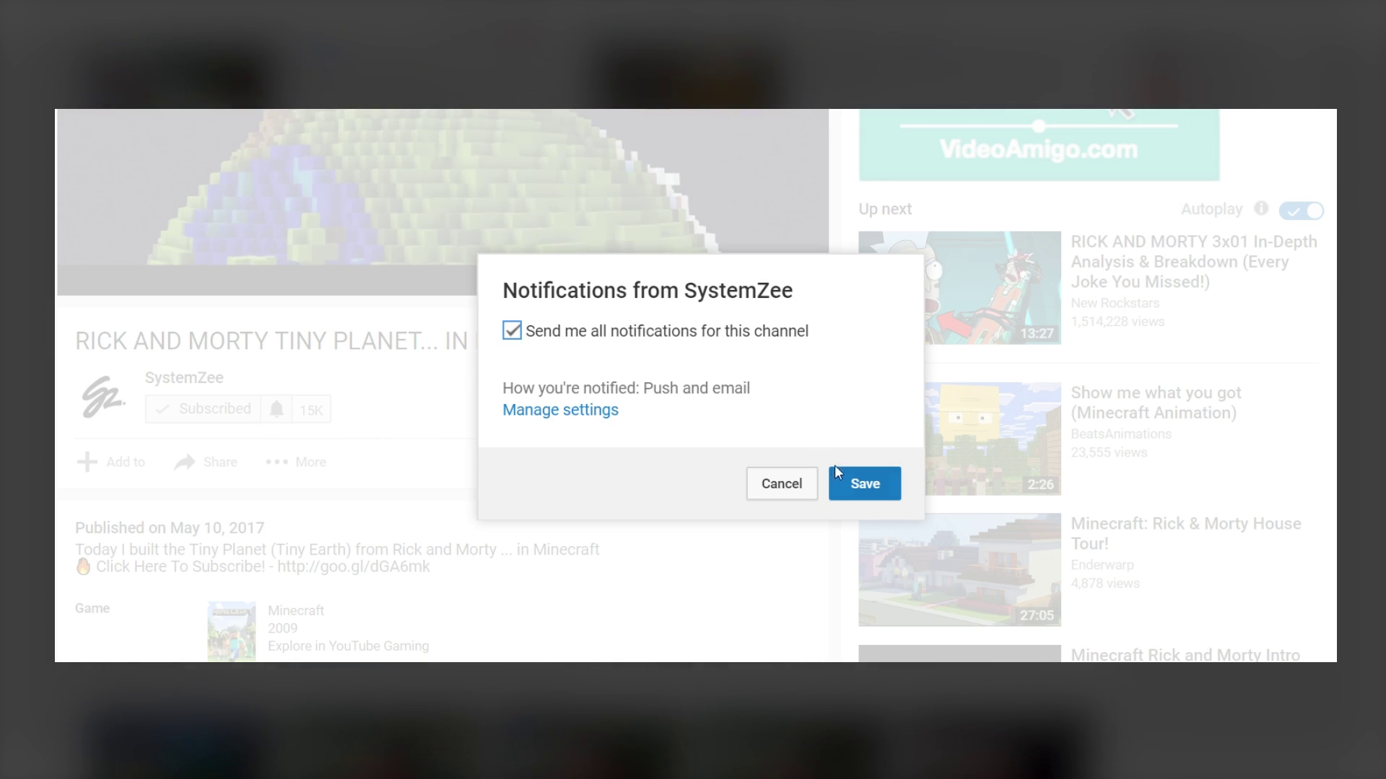
left_click(855, 488)
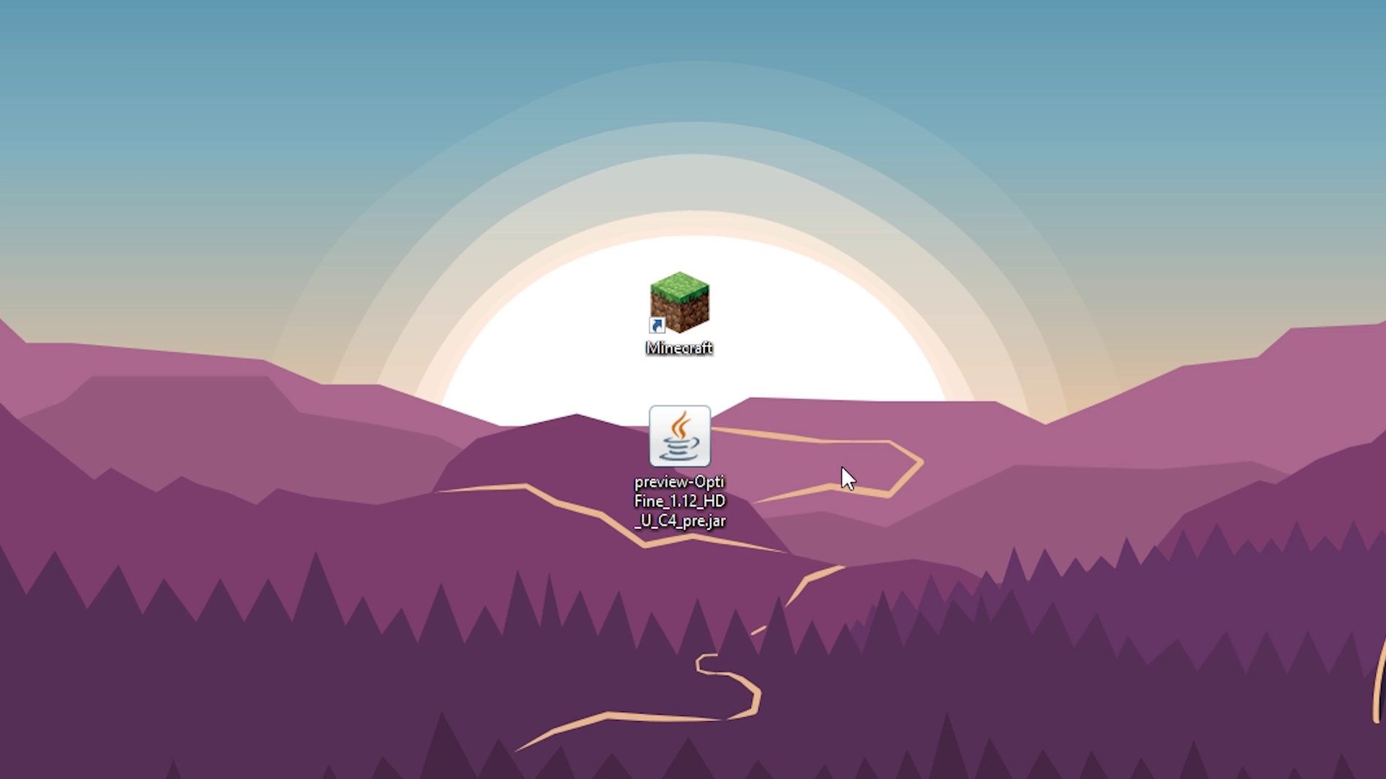
Open the preview-OptiFine_1.12_HD_U_C4_pre.jar file with Java(TM) Platform SE binary and install OptiFine into the .minecraft folder
left_click(696, 426)
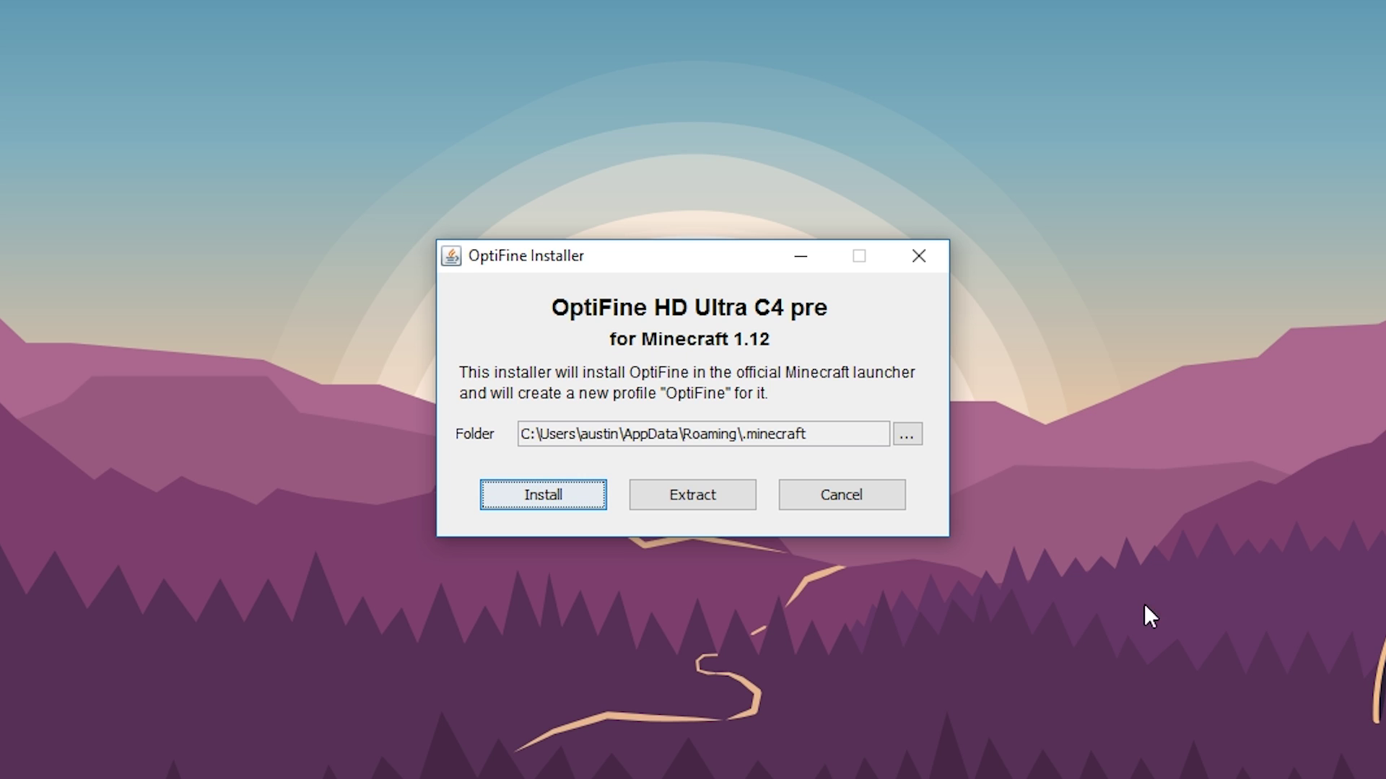
left_click(916, 261)
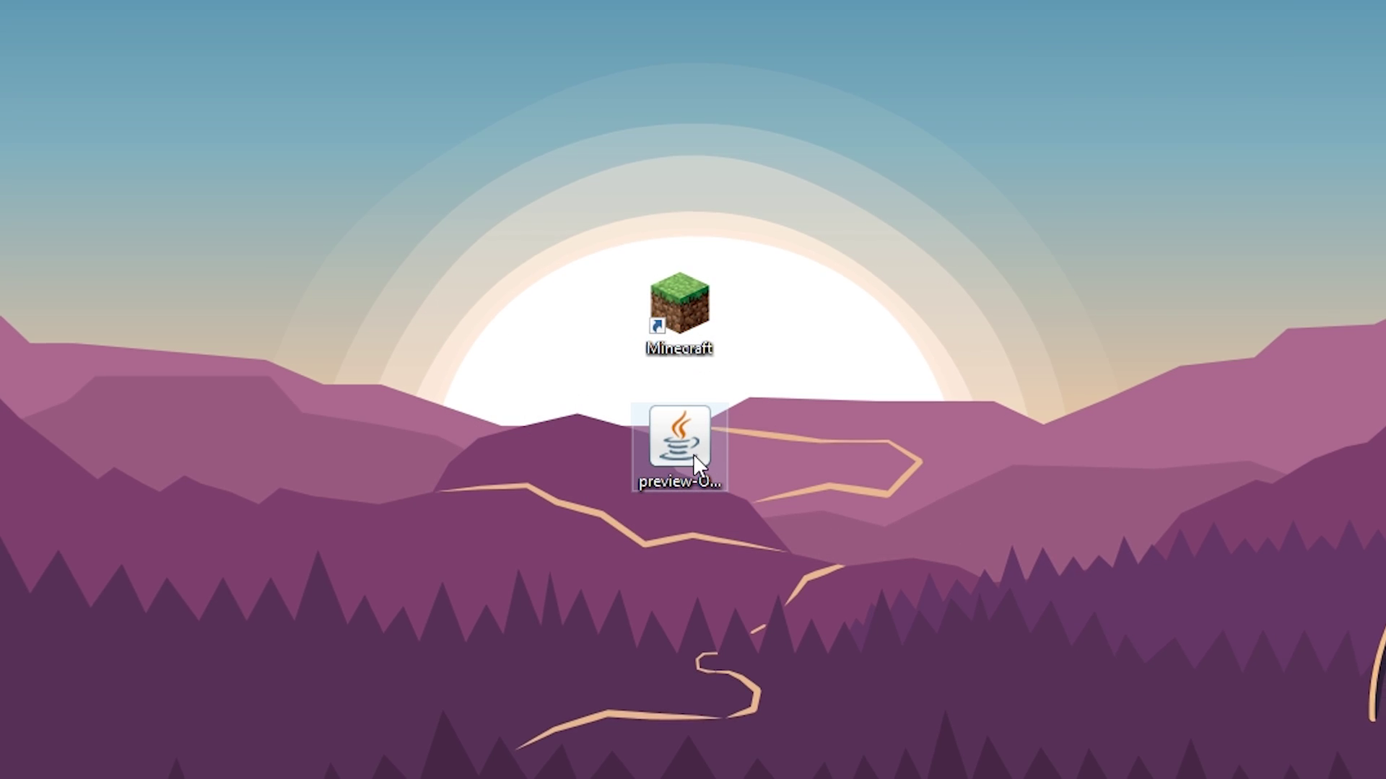
right_click(695, 459)
mouse_move(495, 585)
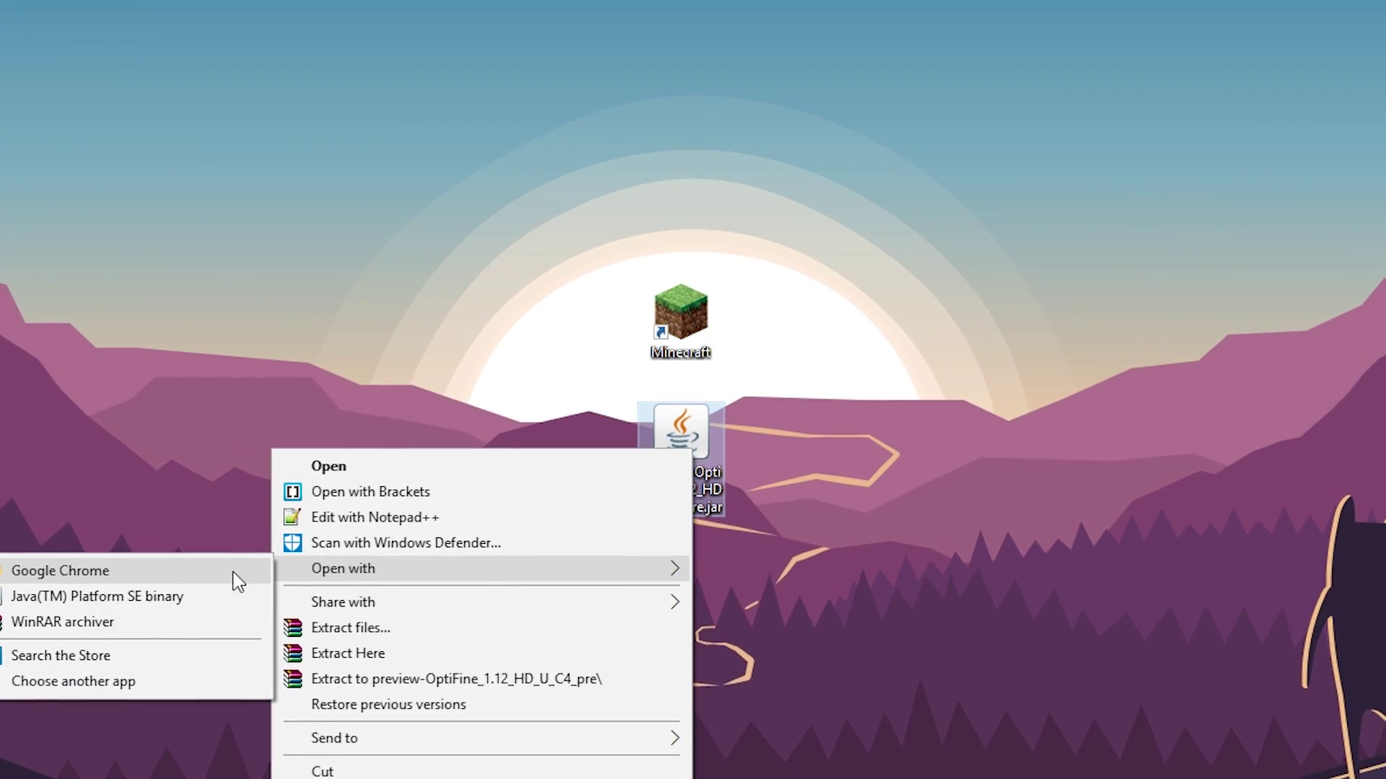
left_click(159, 598)
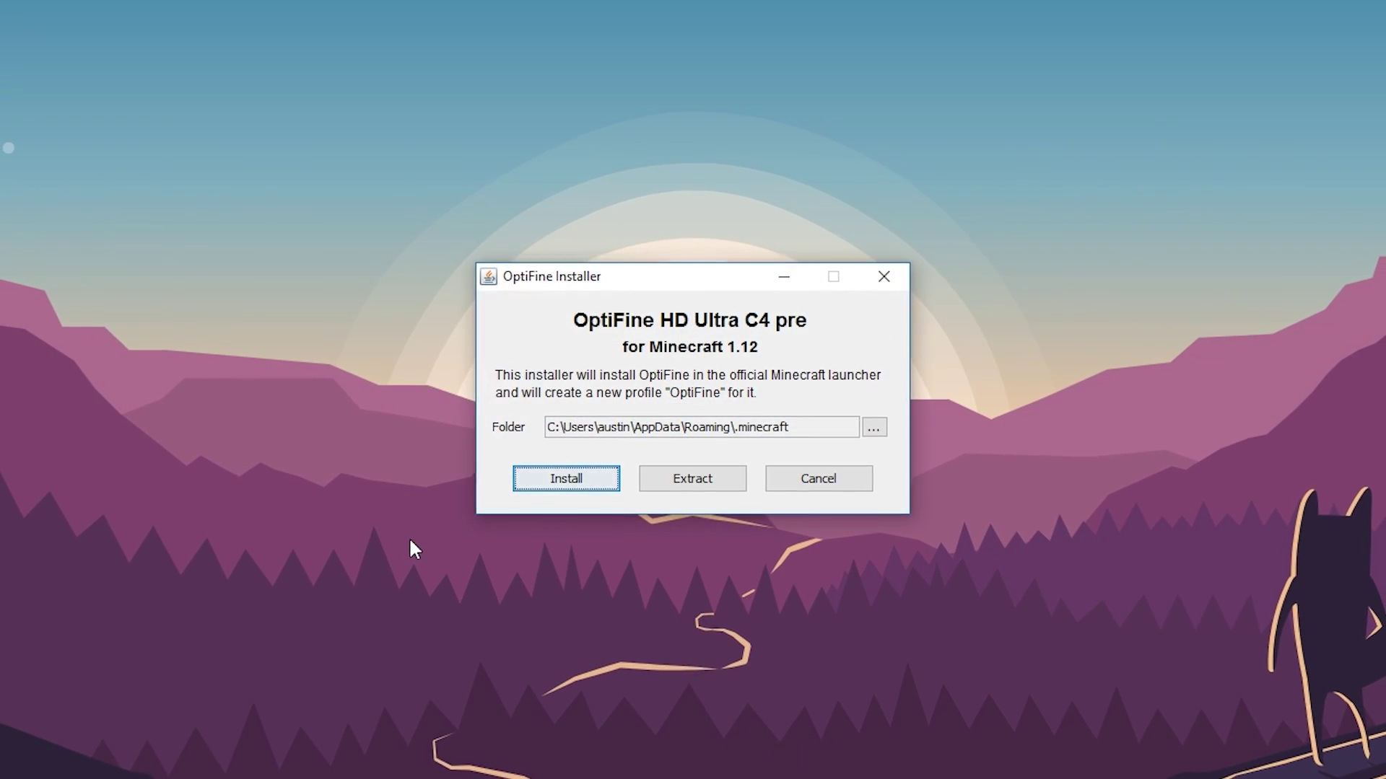
left_click(585, 474)
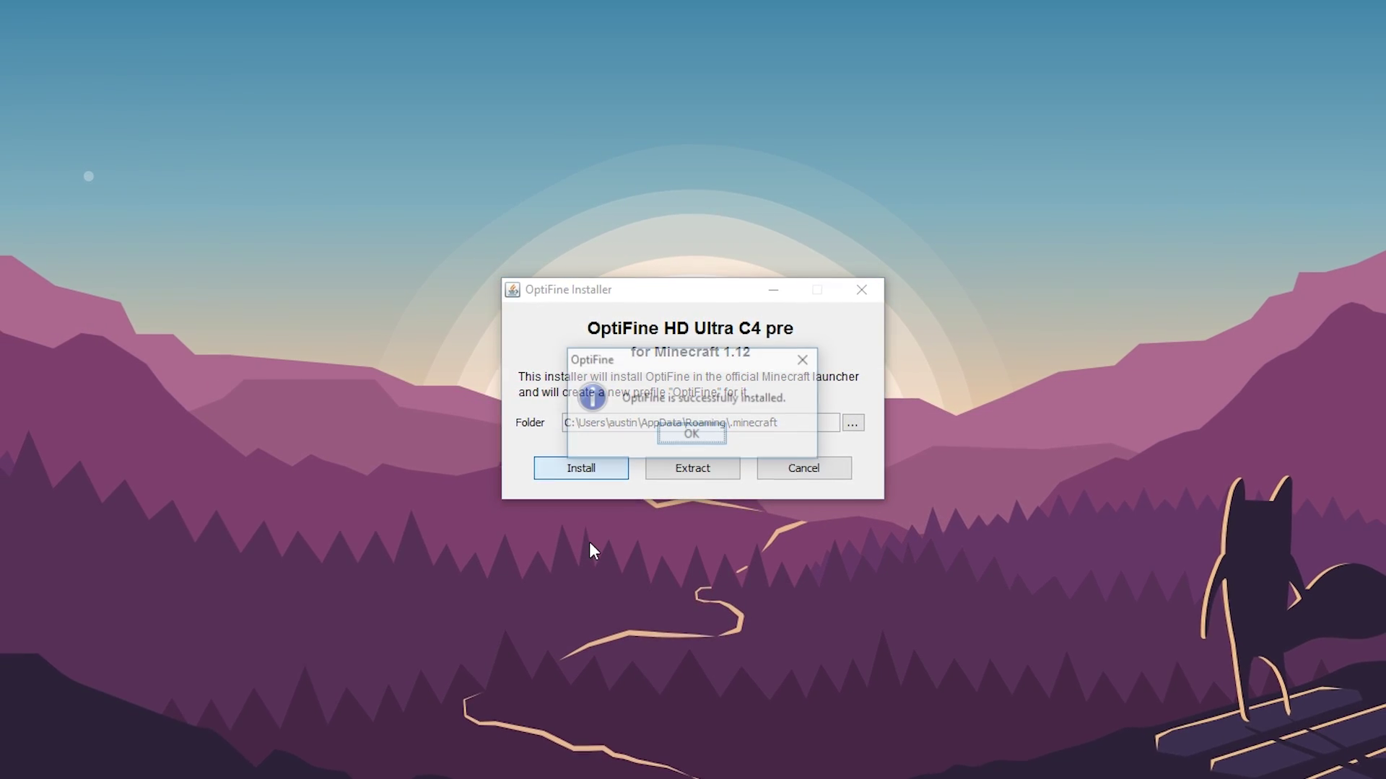
left_click(691, 430)
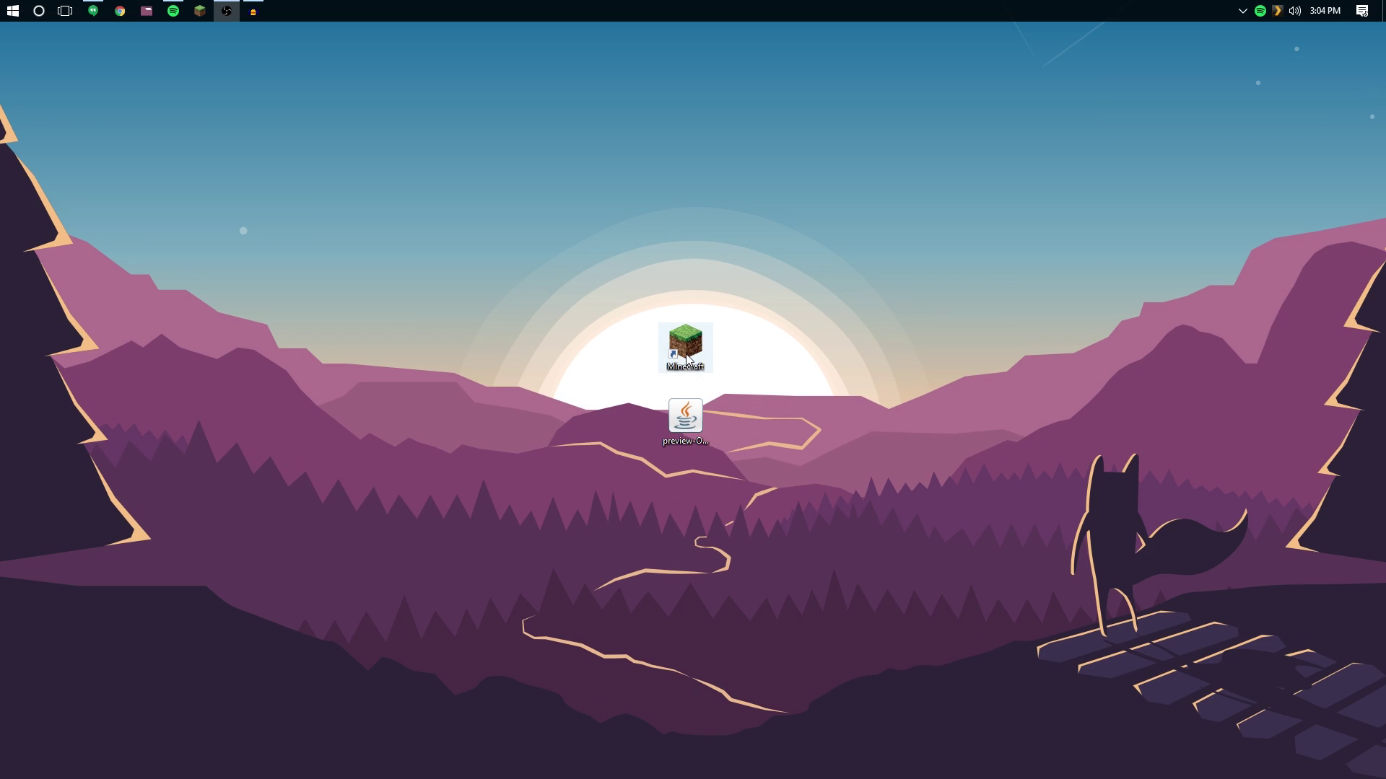
Open the Minecraft Launcher from the desktop and start the game with the OptiFine 1.12 profile
left_click(688, 359)
double_click(688, 359)
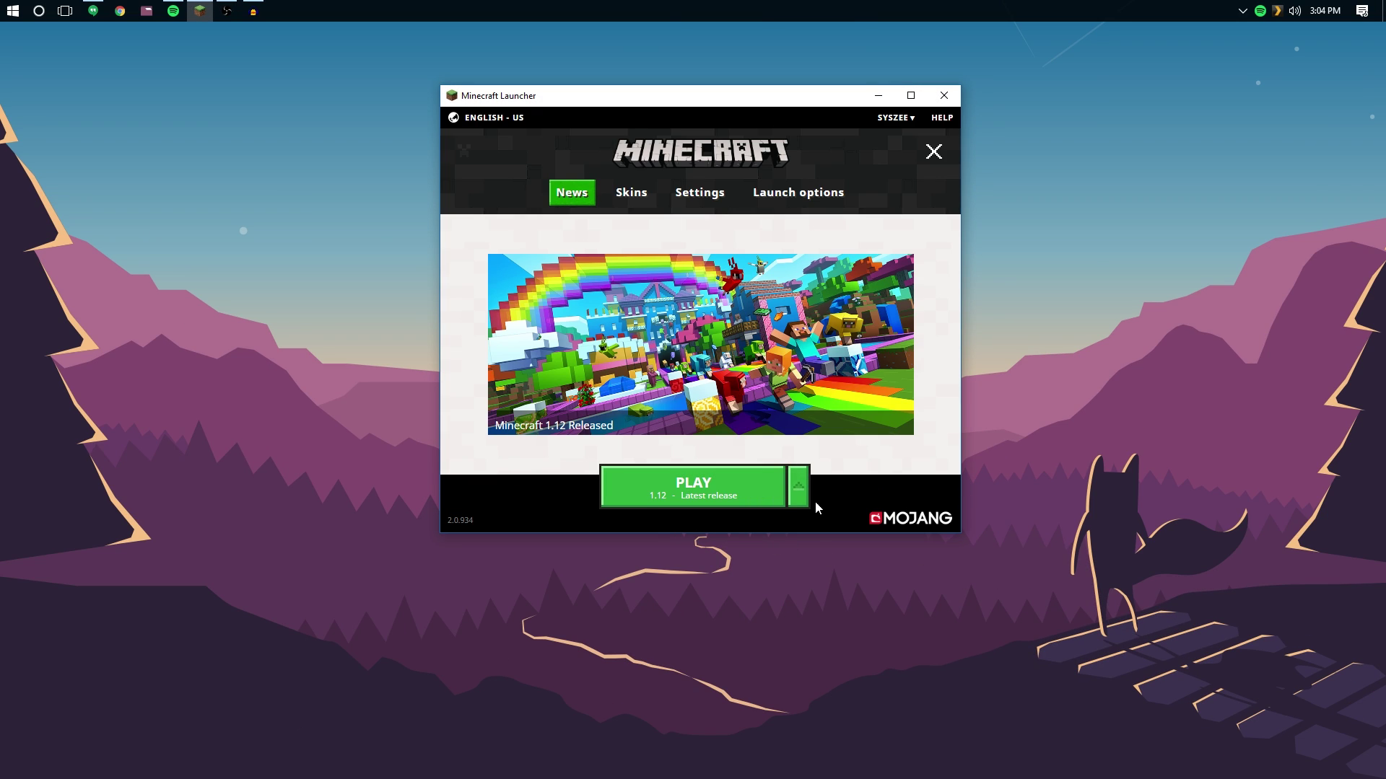
left_click(796, 493)
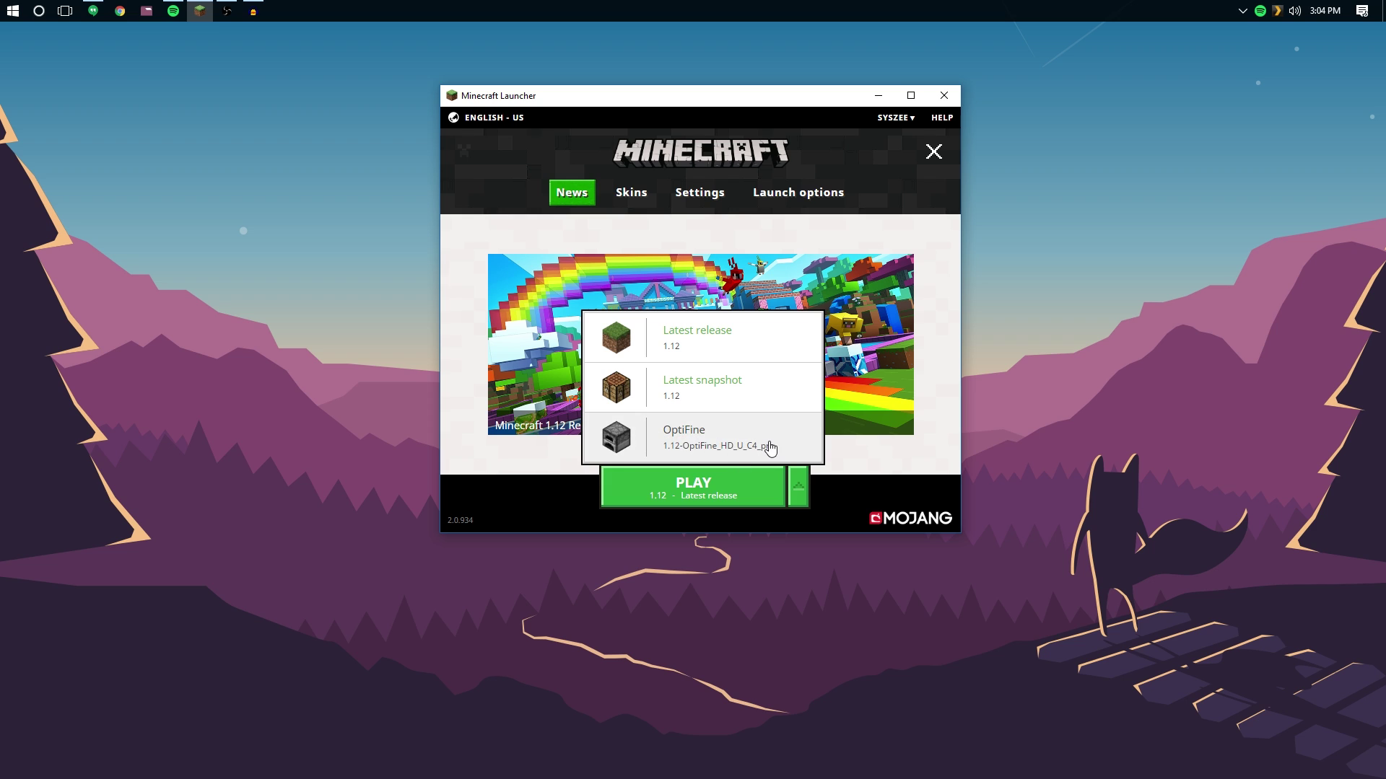
left_click(690, 453)
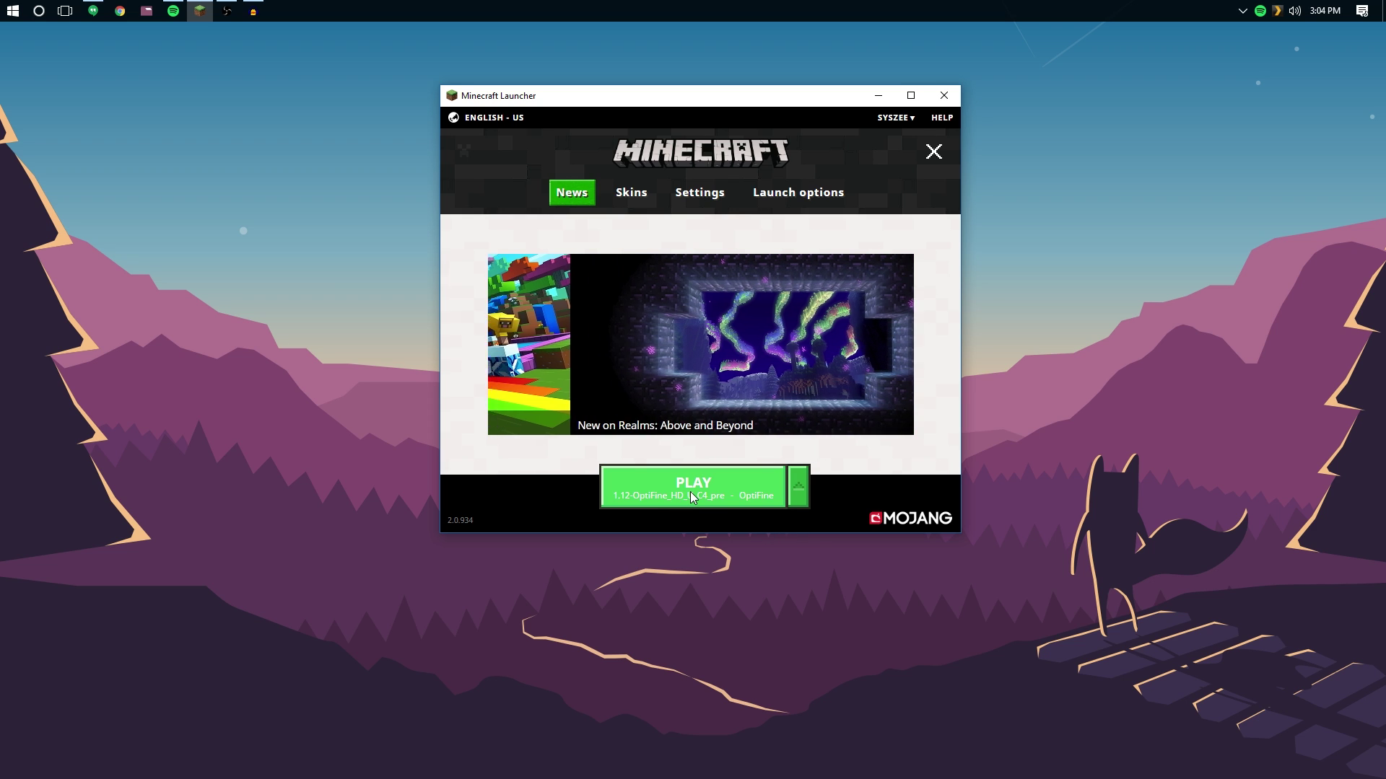
left_click(690, 491)
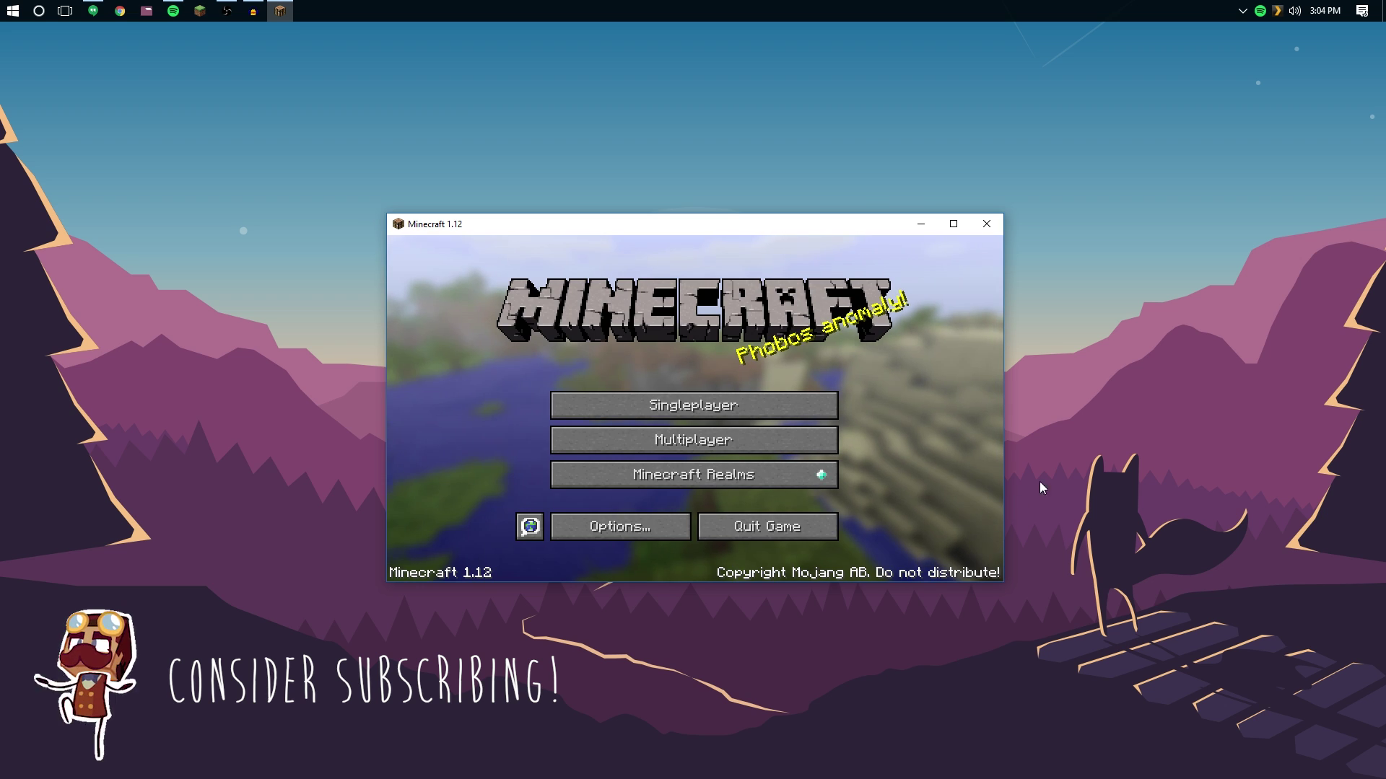
left_click(920, 223)
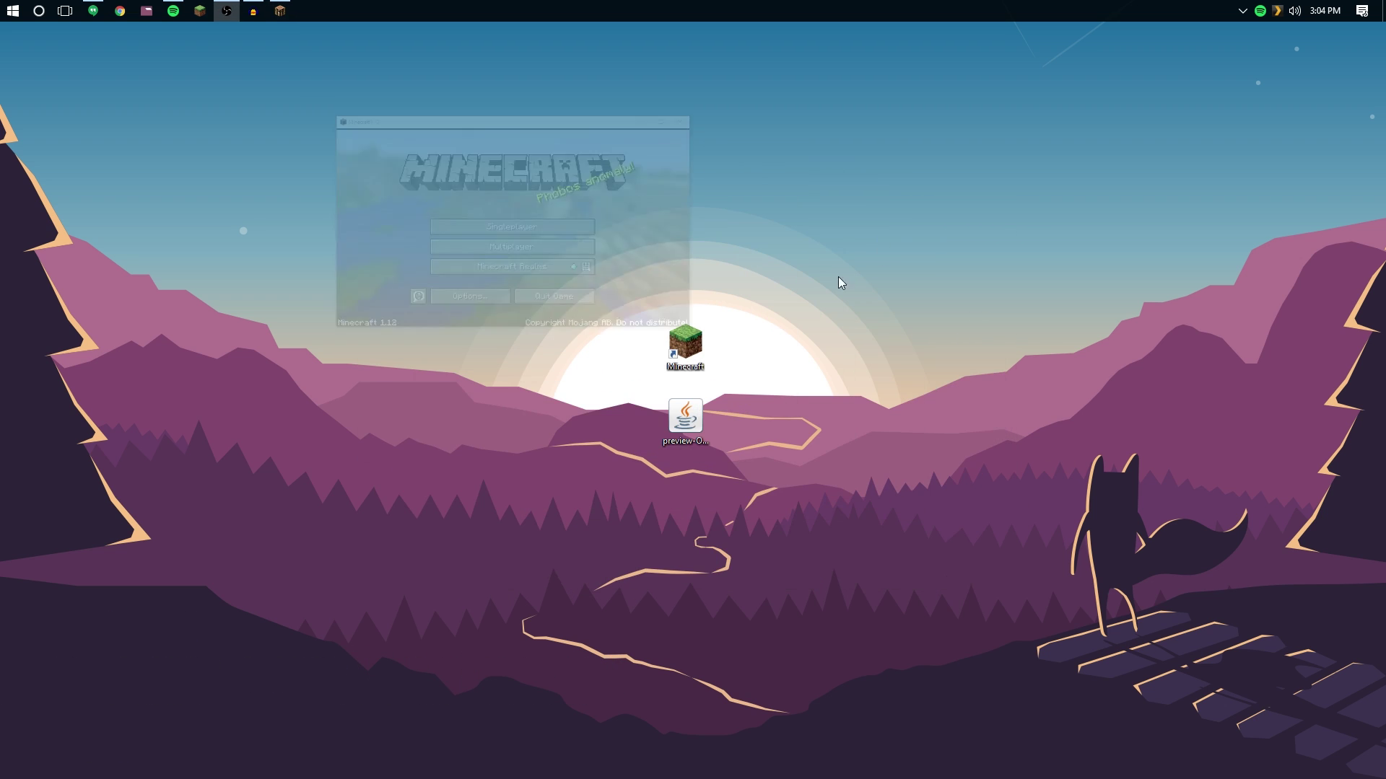
double_click(686, 429)
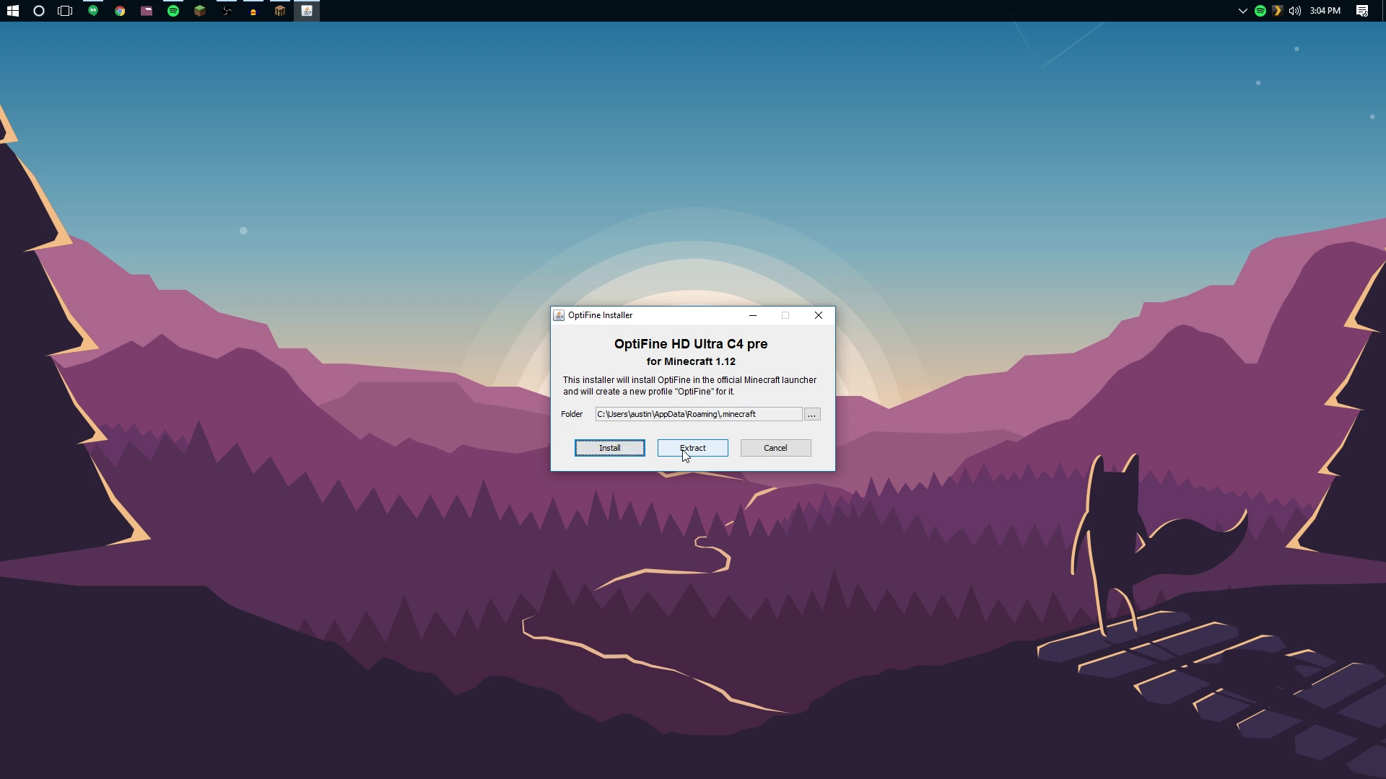
left_click(818, 315)
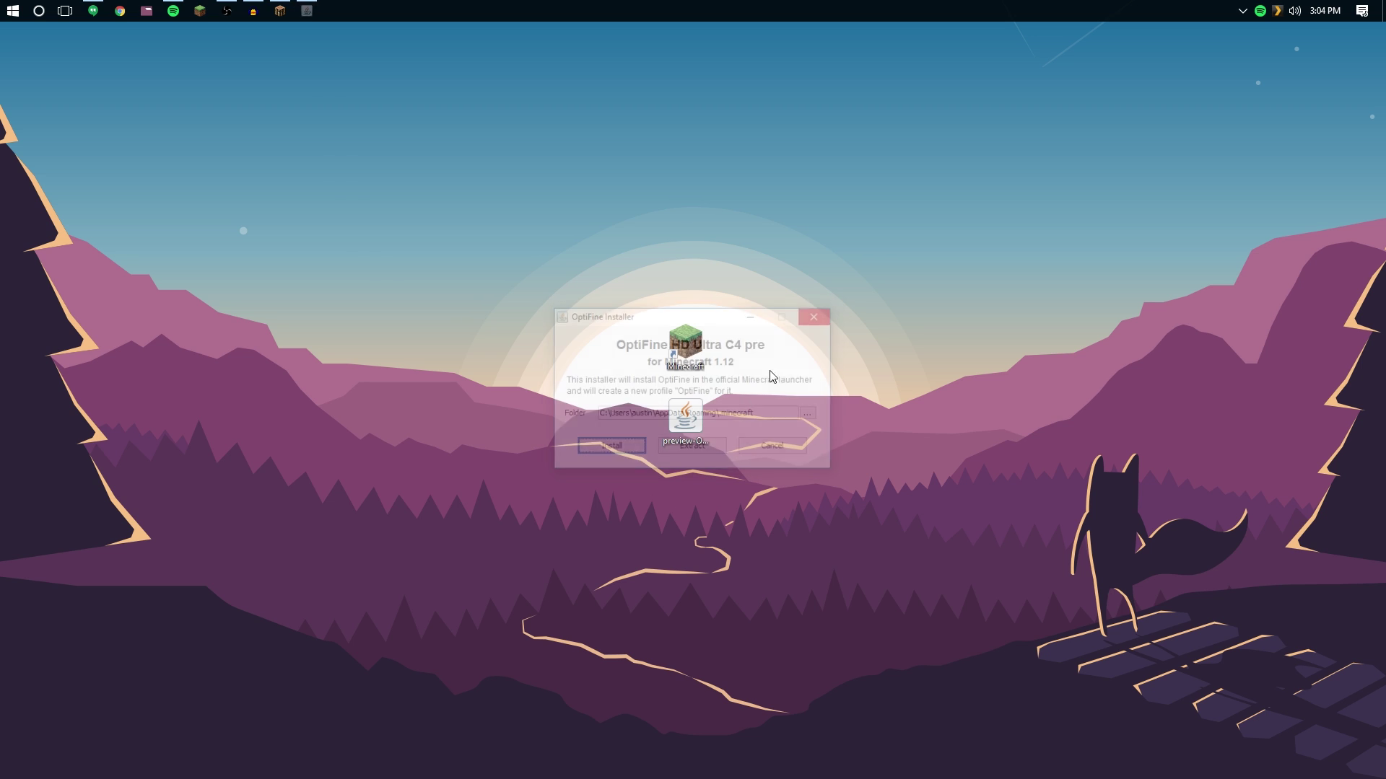
left_click(279, 11)
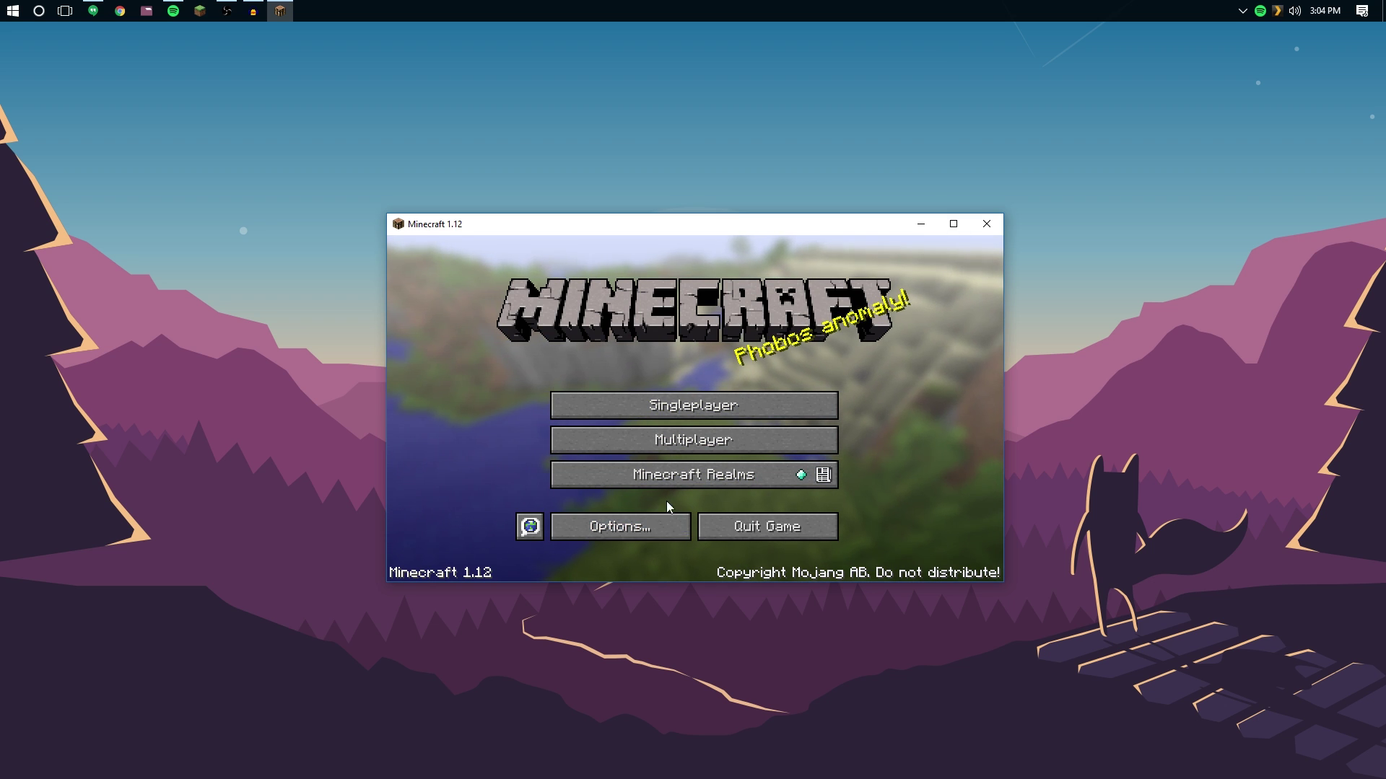
Maximize the Minecraft window and open the resource pack folder from the game's resource pack options
left_click(953, 223)
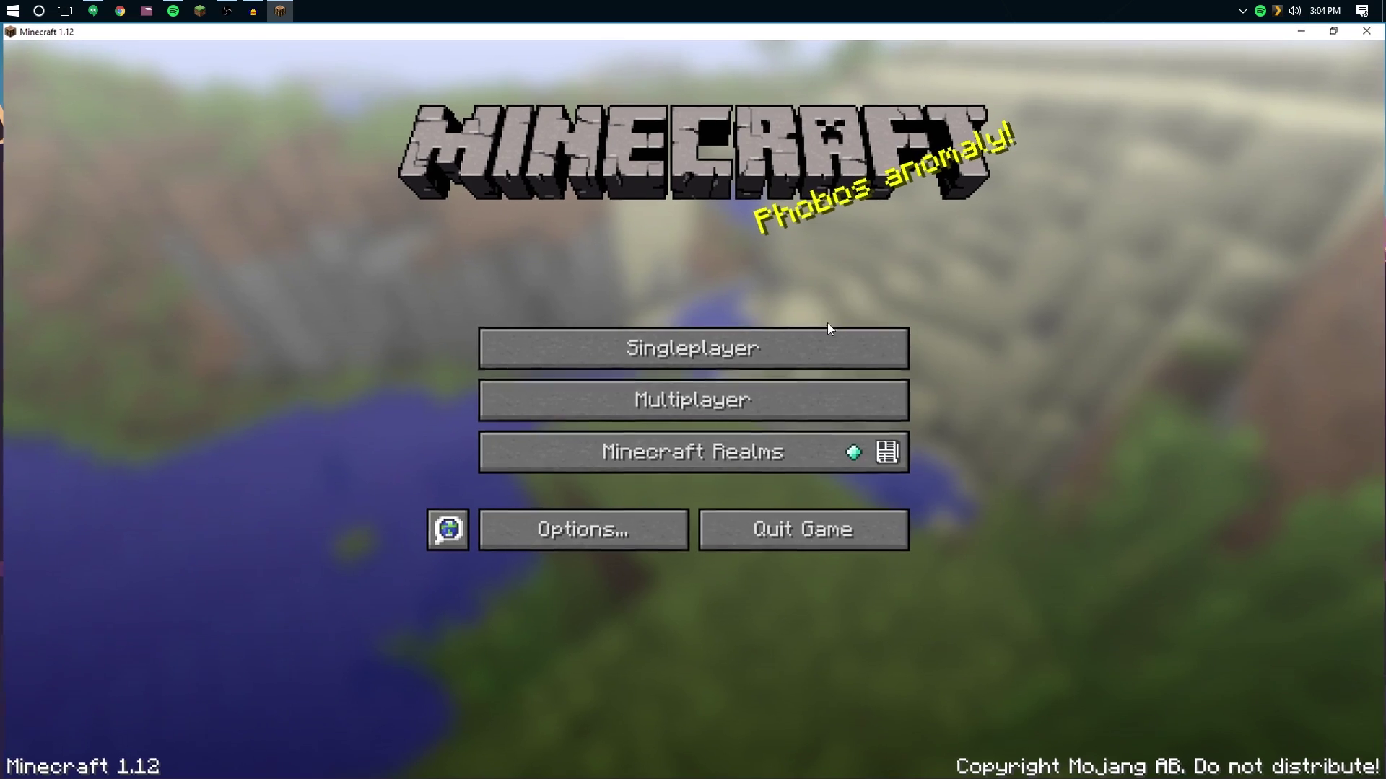
left_click(596, 533)
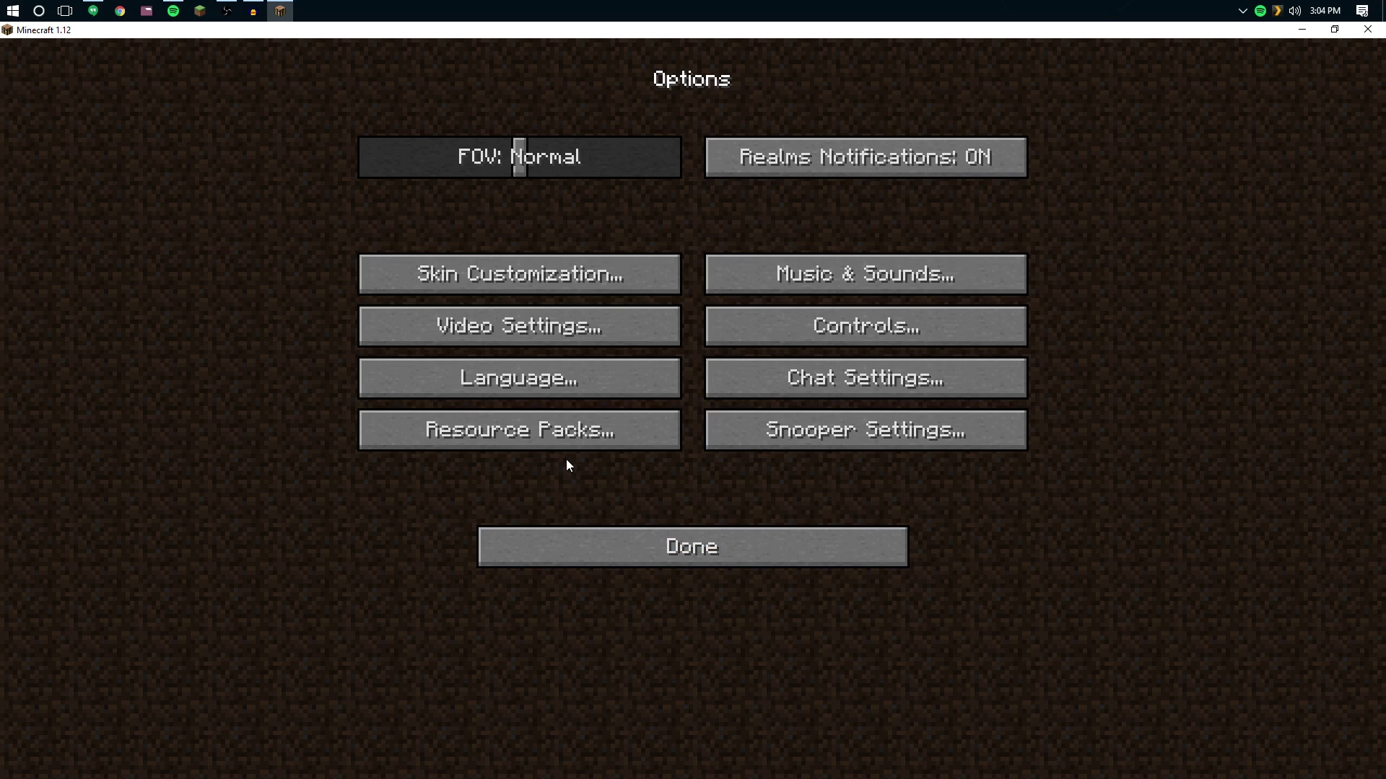
left_click(643, 530)
left_click(586, 529)
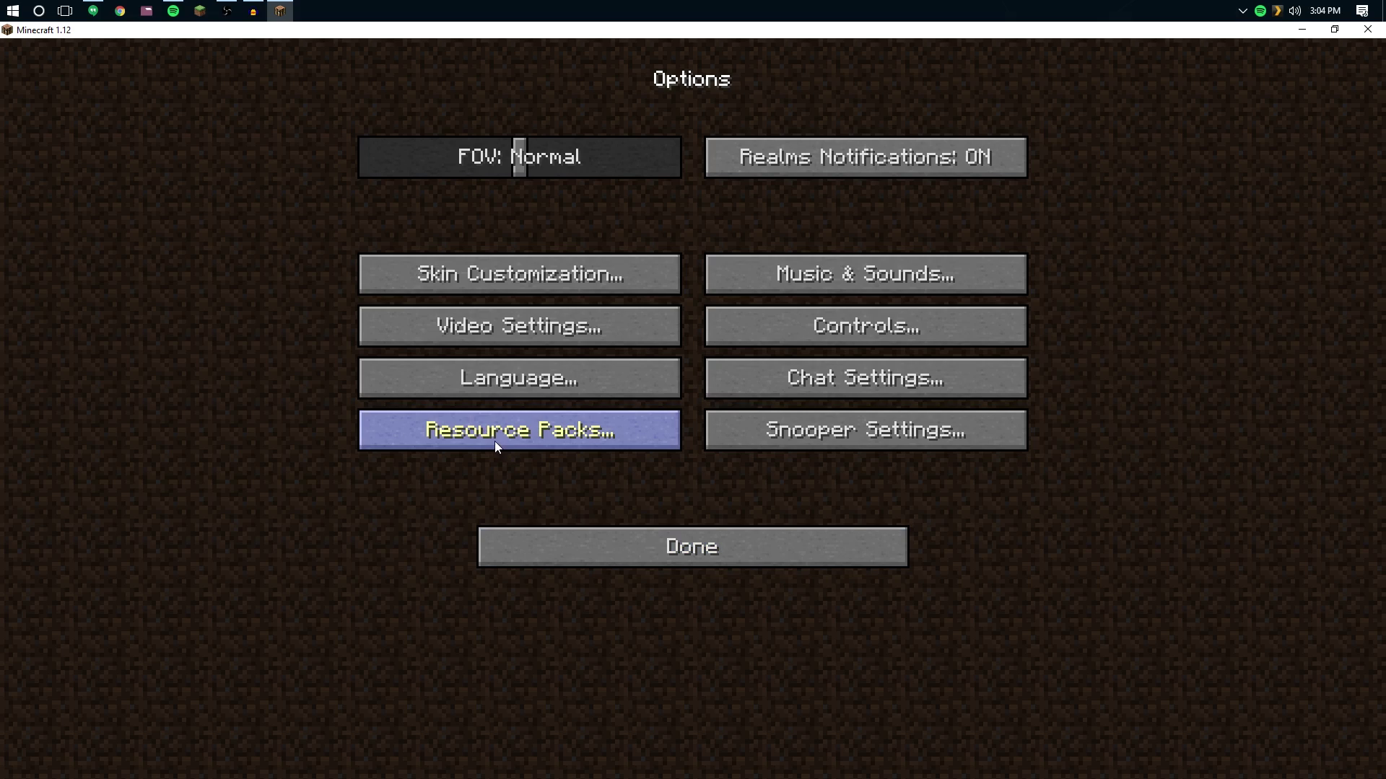
left_click(585, 435)
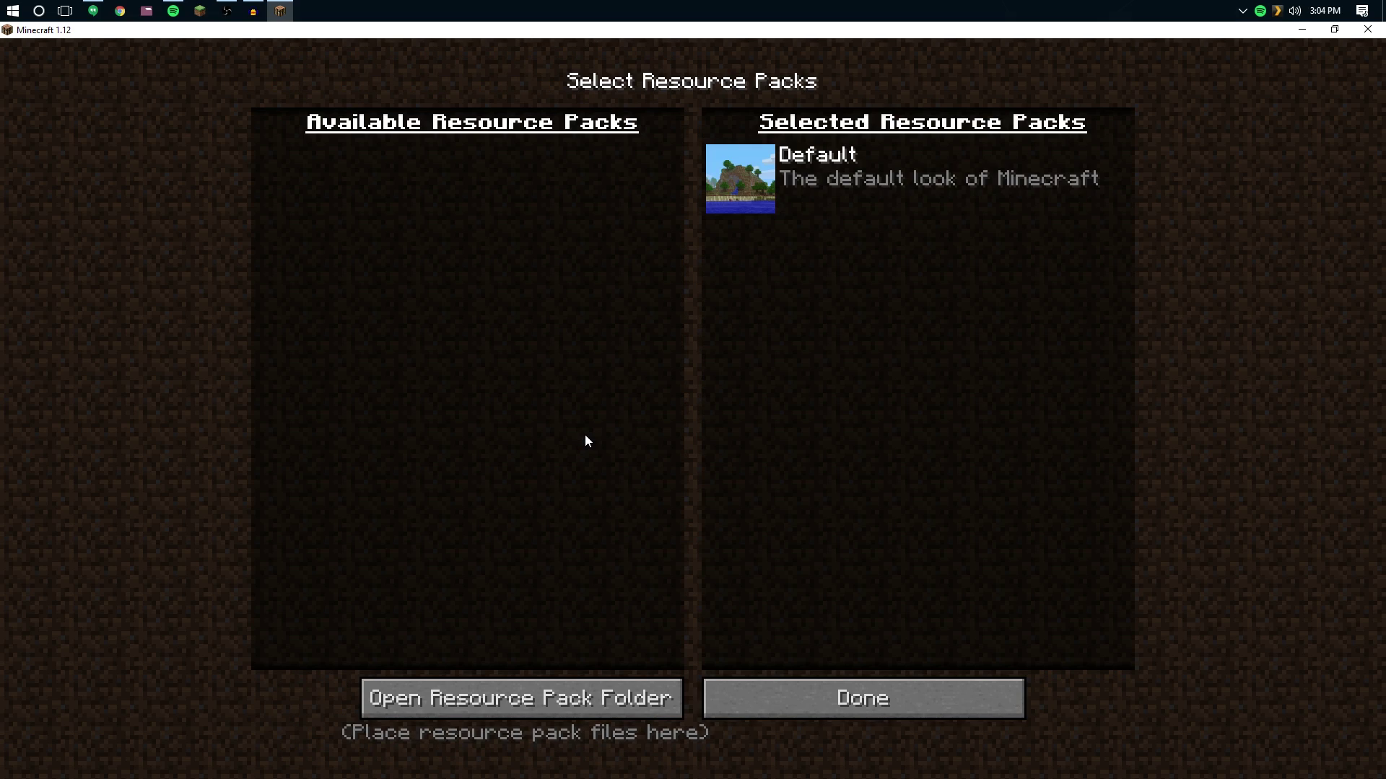
left_click(509, 699)
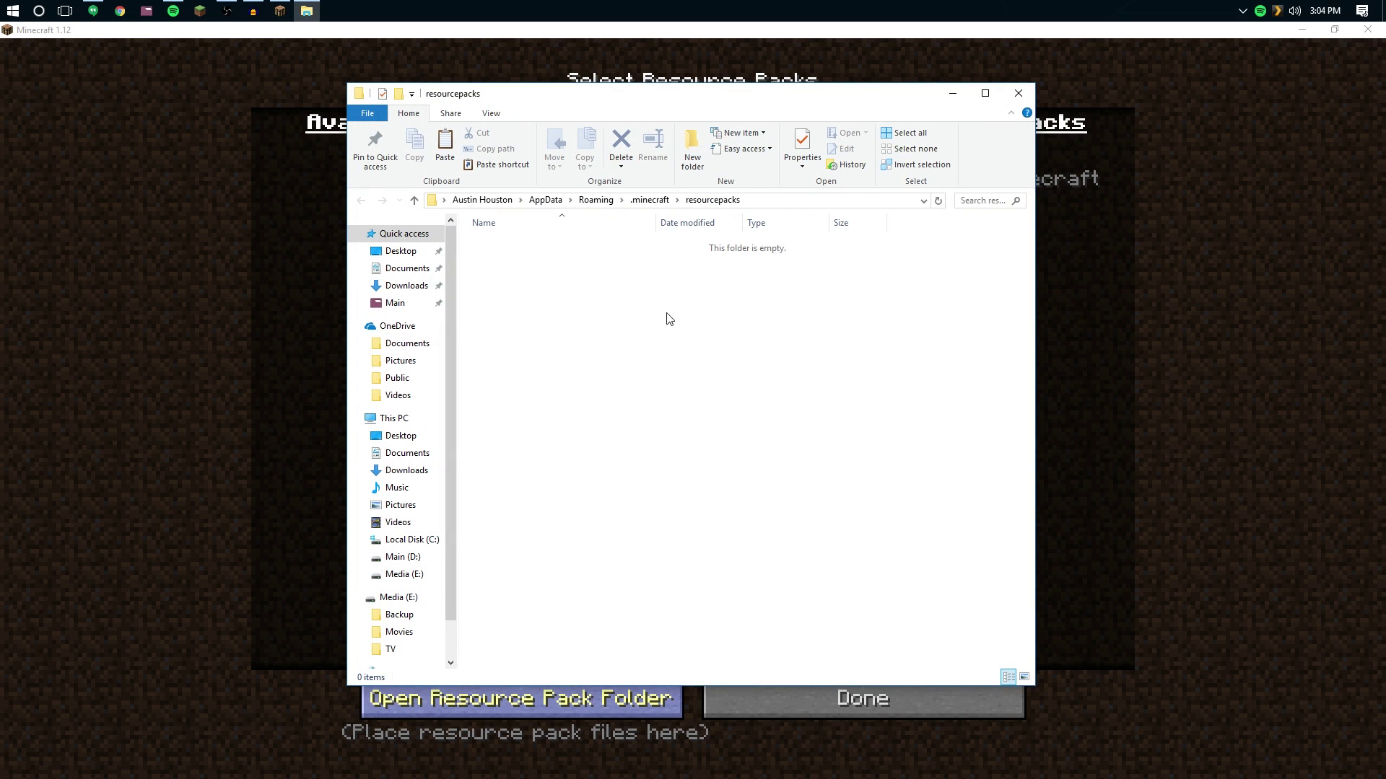
Go up to the .minecraft folder, look inside its shaderpacks folder and close the file window
left_click(649, 201)
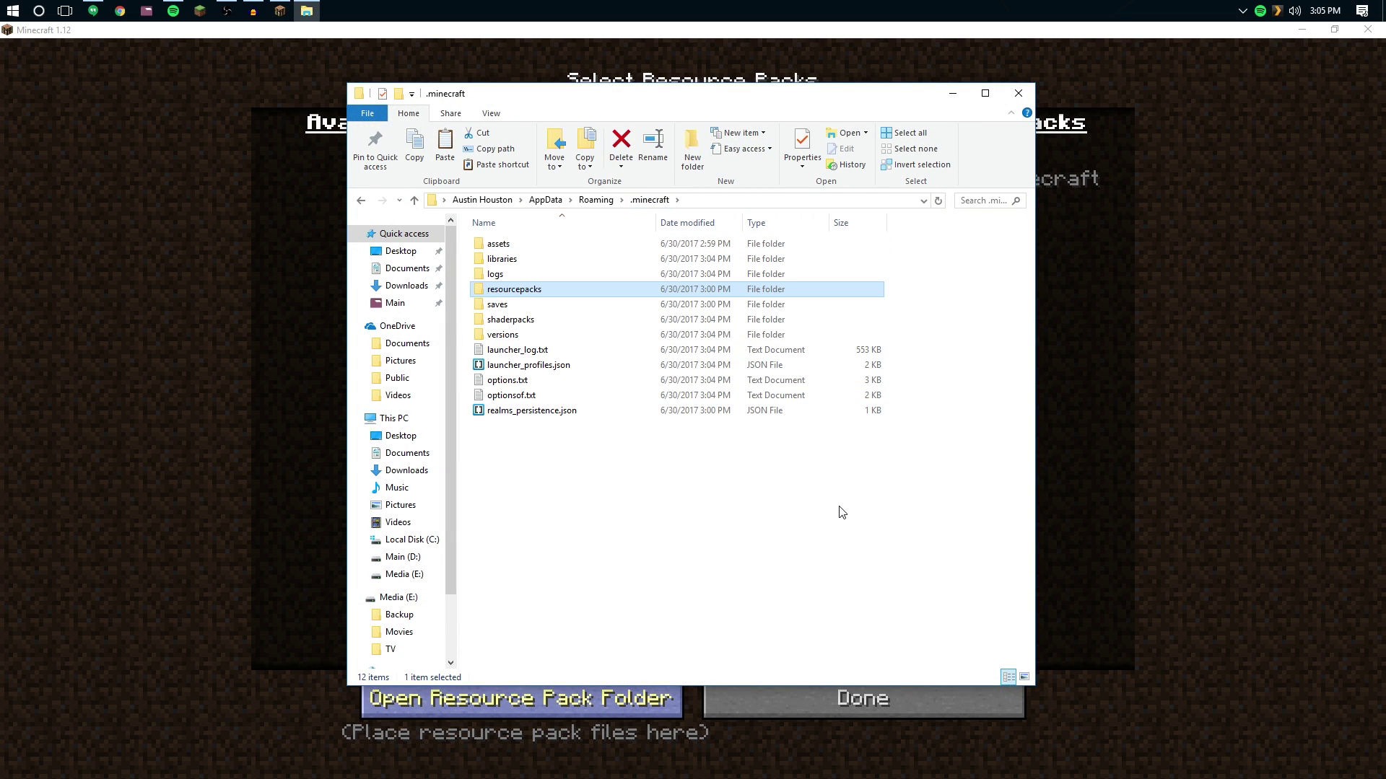
double_click(522, 322)
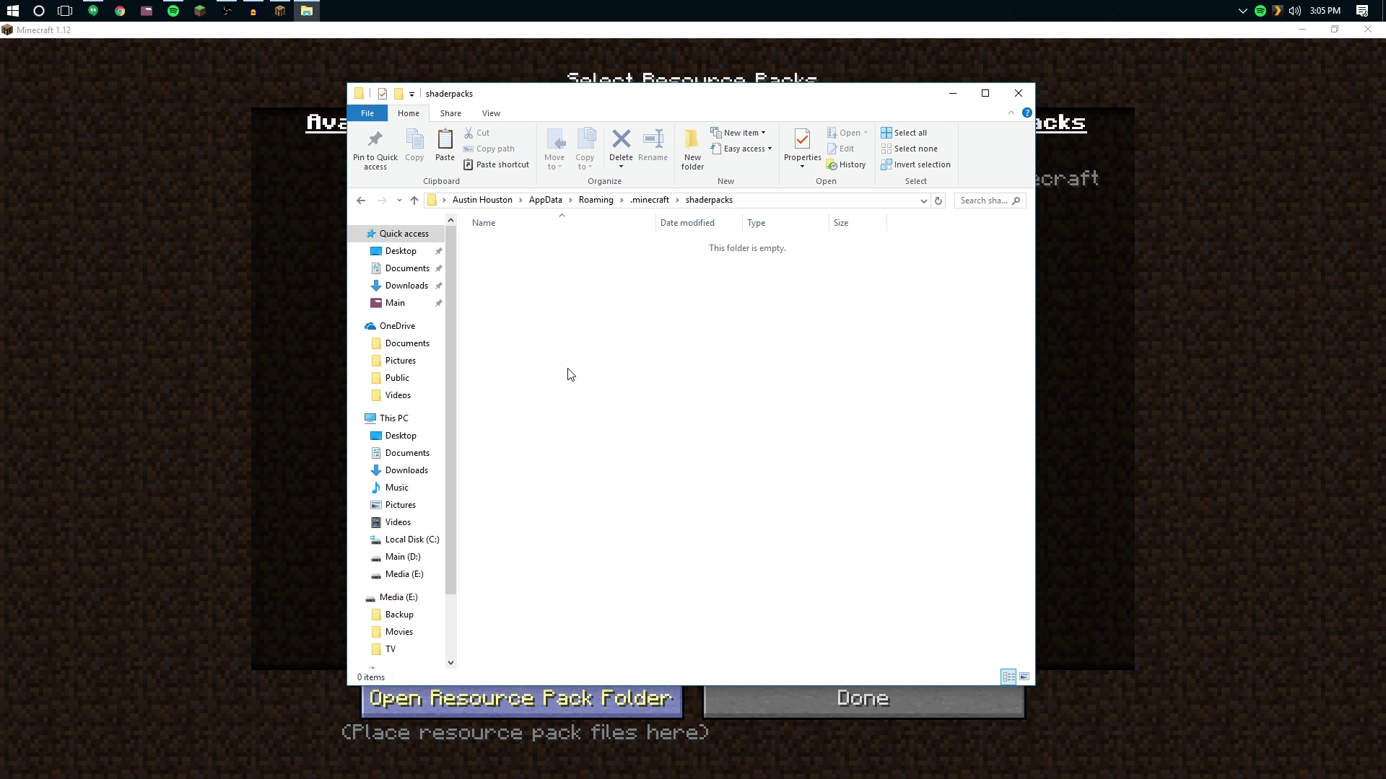
left_click(1018, 93)
Switch to Chrome, search Google for "shader packs" and open the Shader Packs | Shaders Mods result
key("alt+Tab")
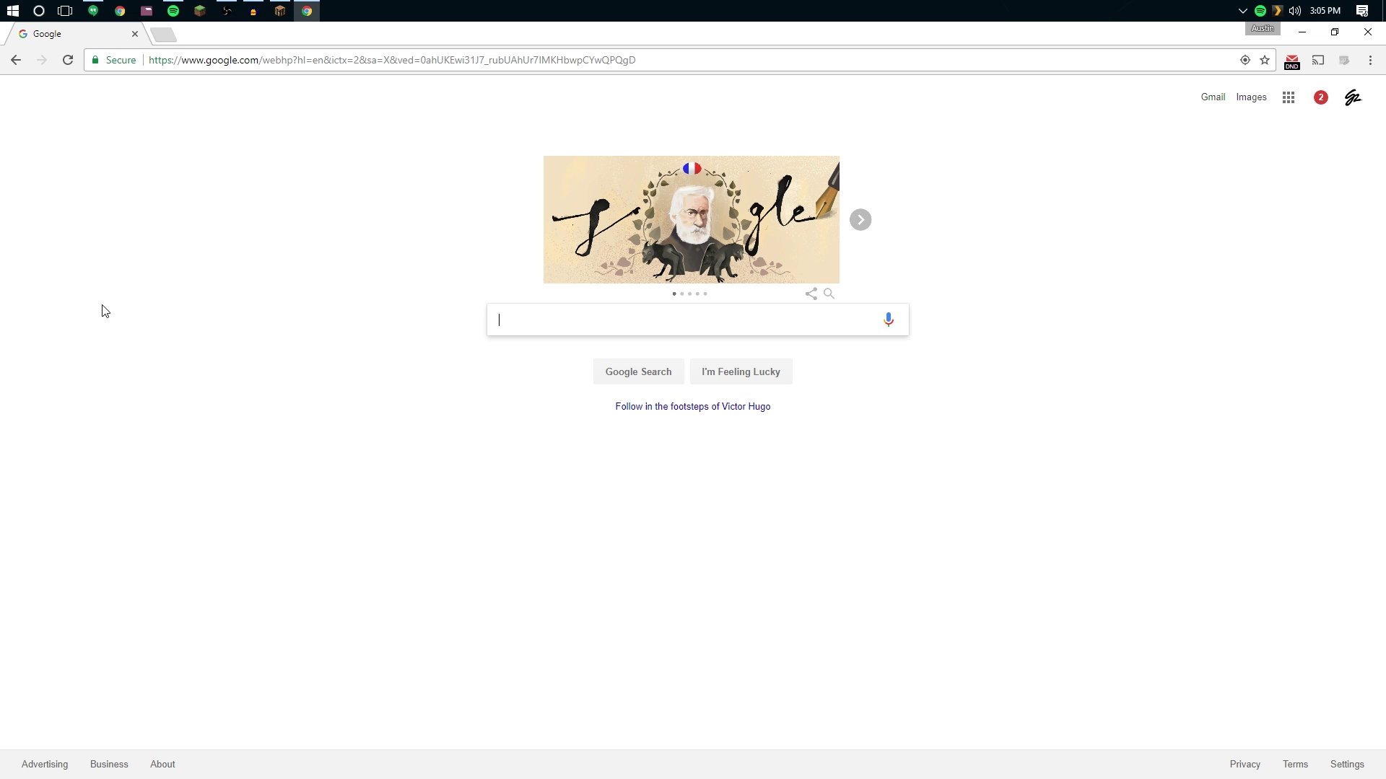
type("shader pack")
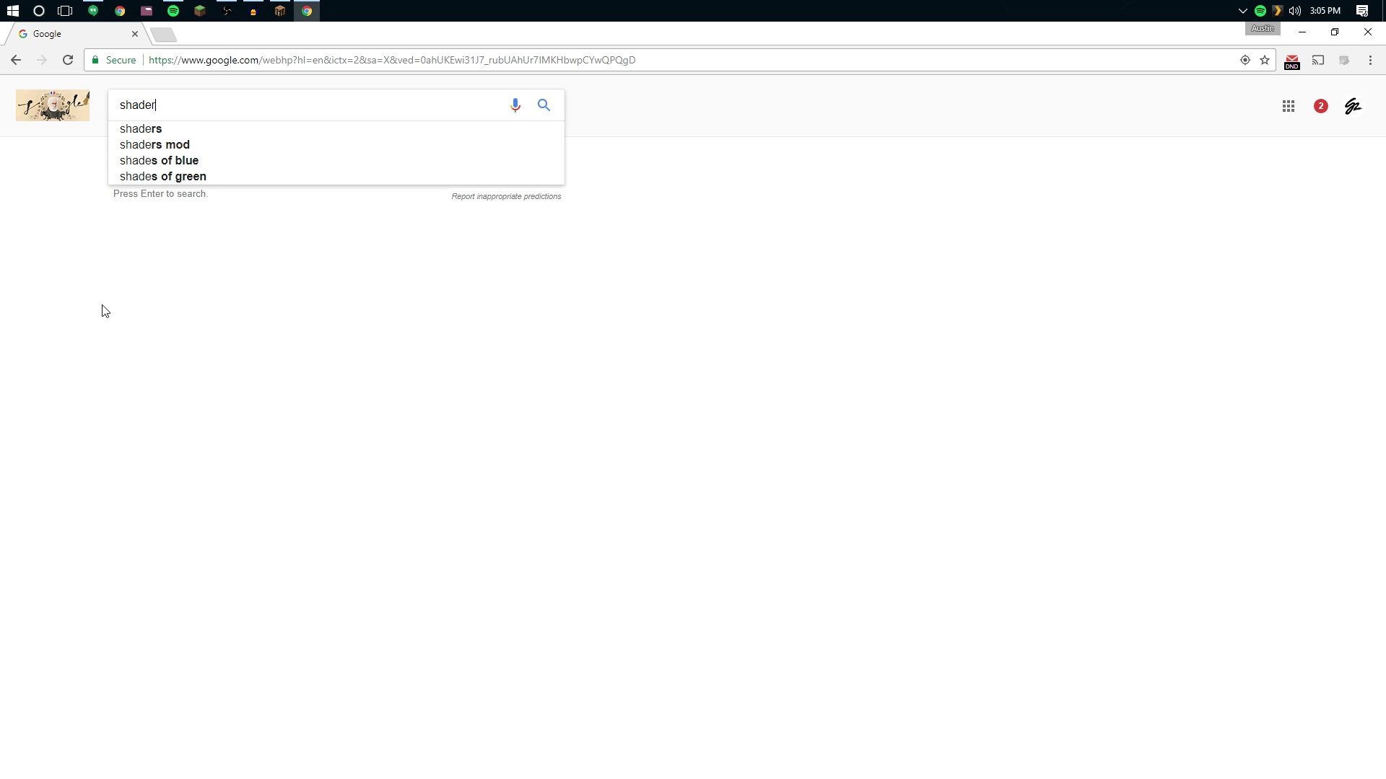
type("s")
key("Return")
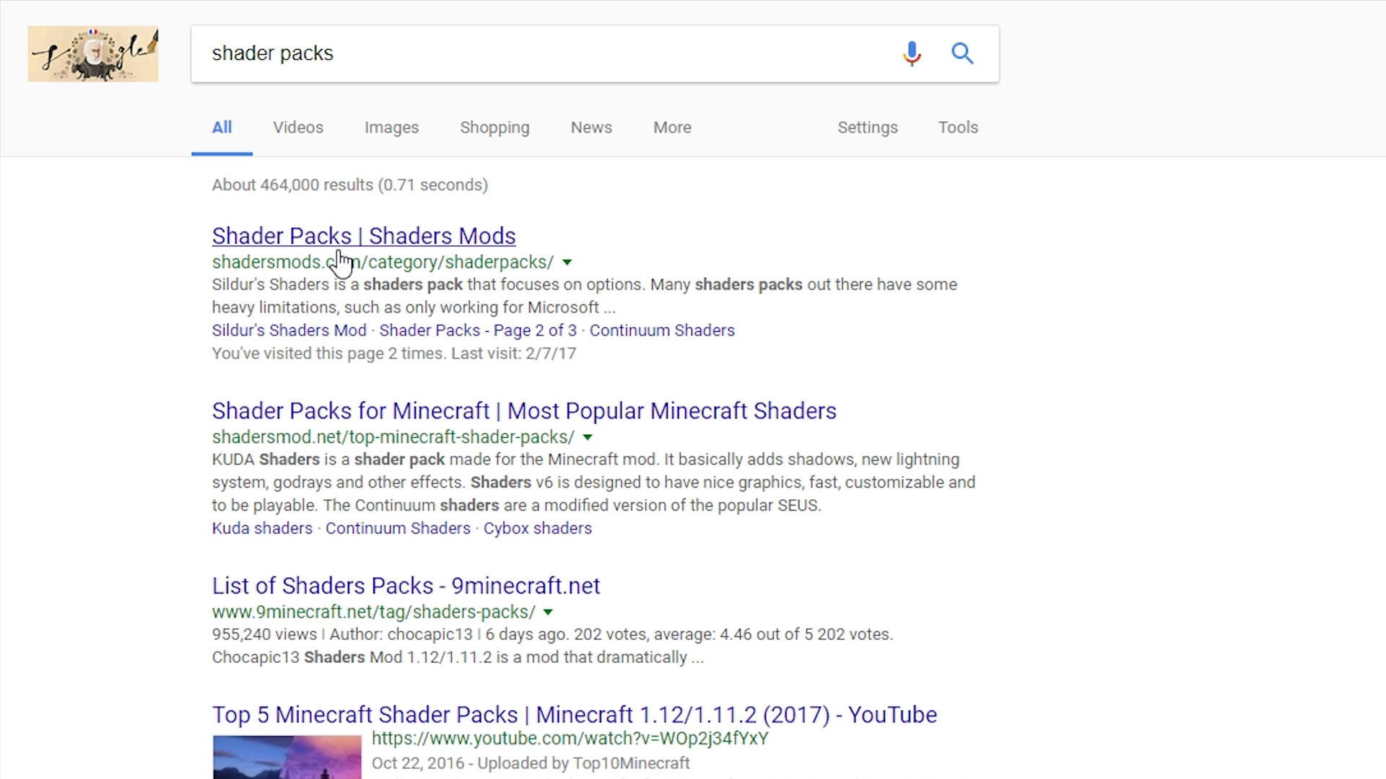
left_click(386, 246)
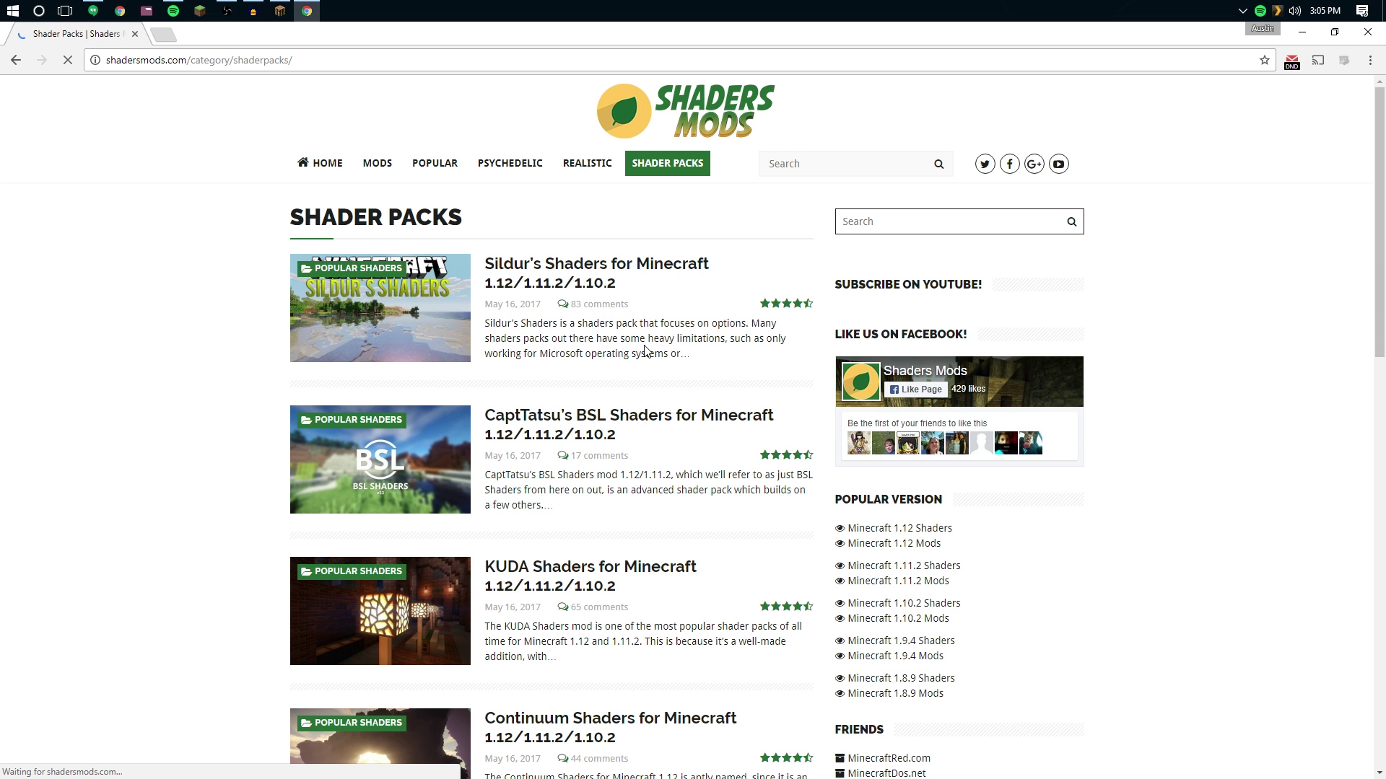
Look through the list of shader packs and open the page of Chocapic13's Shaders for 1.12/1.11.2/1.10.2
scroll(650, 361, "down", 8)
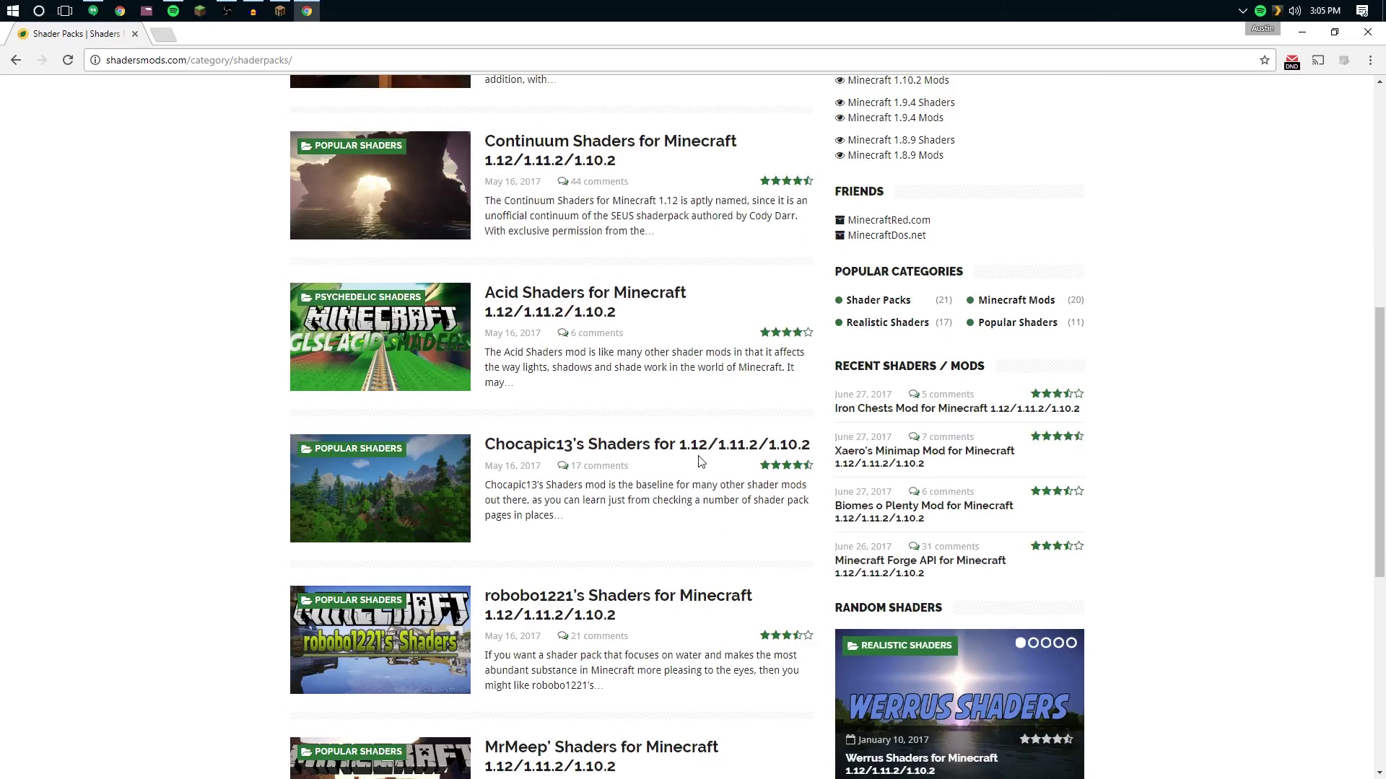
scroll(689, 477, "down", 3)
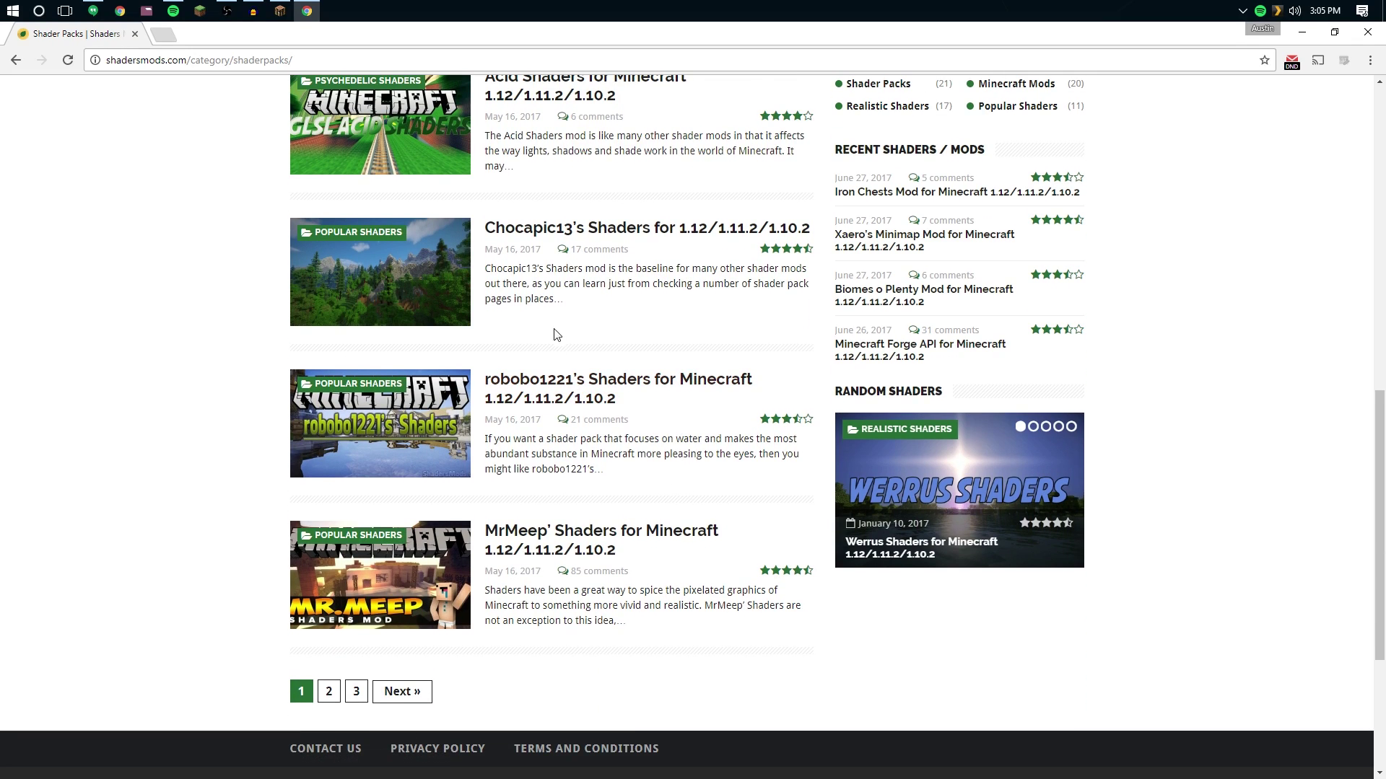
left_click(560, 234)
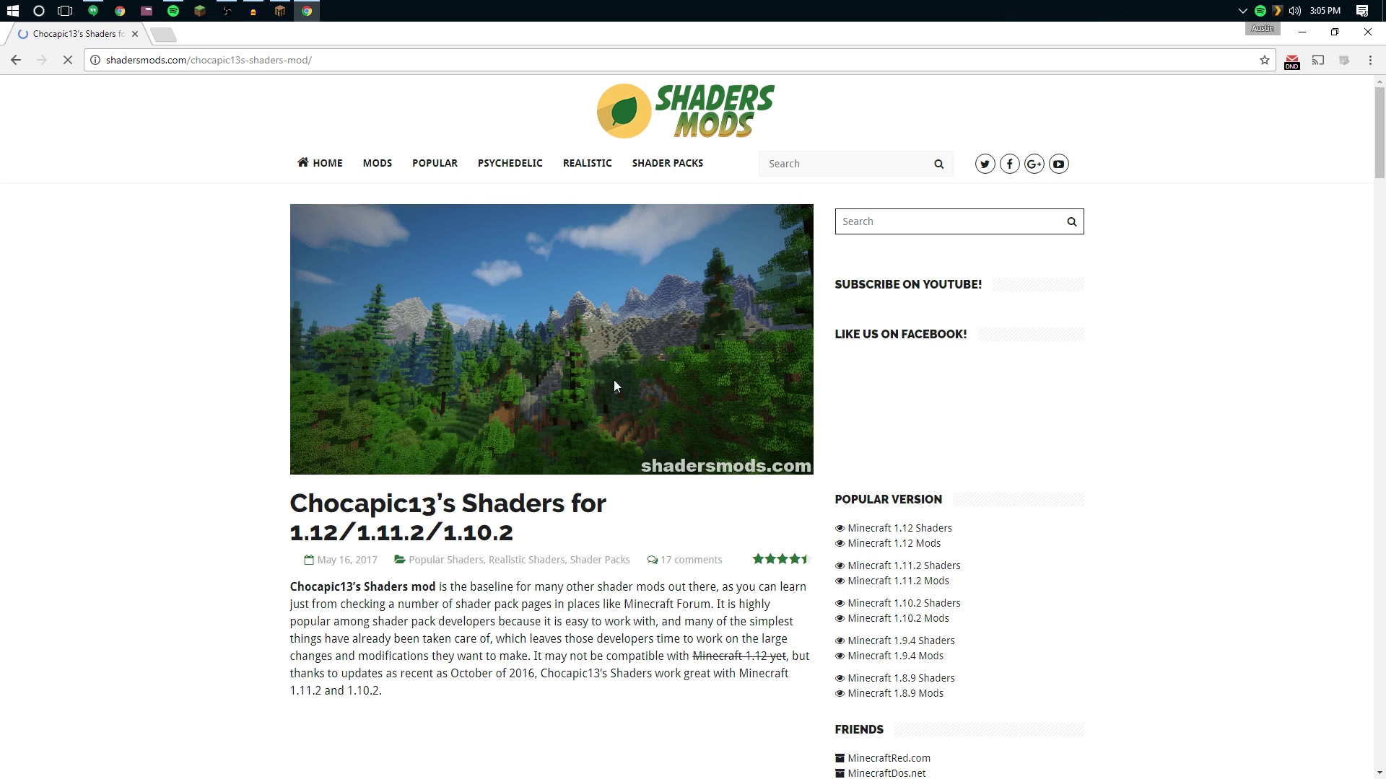
Follow the V6 Lite download link on the Chocapic13 page, skip the AdFoc.us ad and start the MediaFire download
scroll(620, 469, "down", 10)
scroll(615, 474, "up", 6)
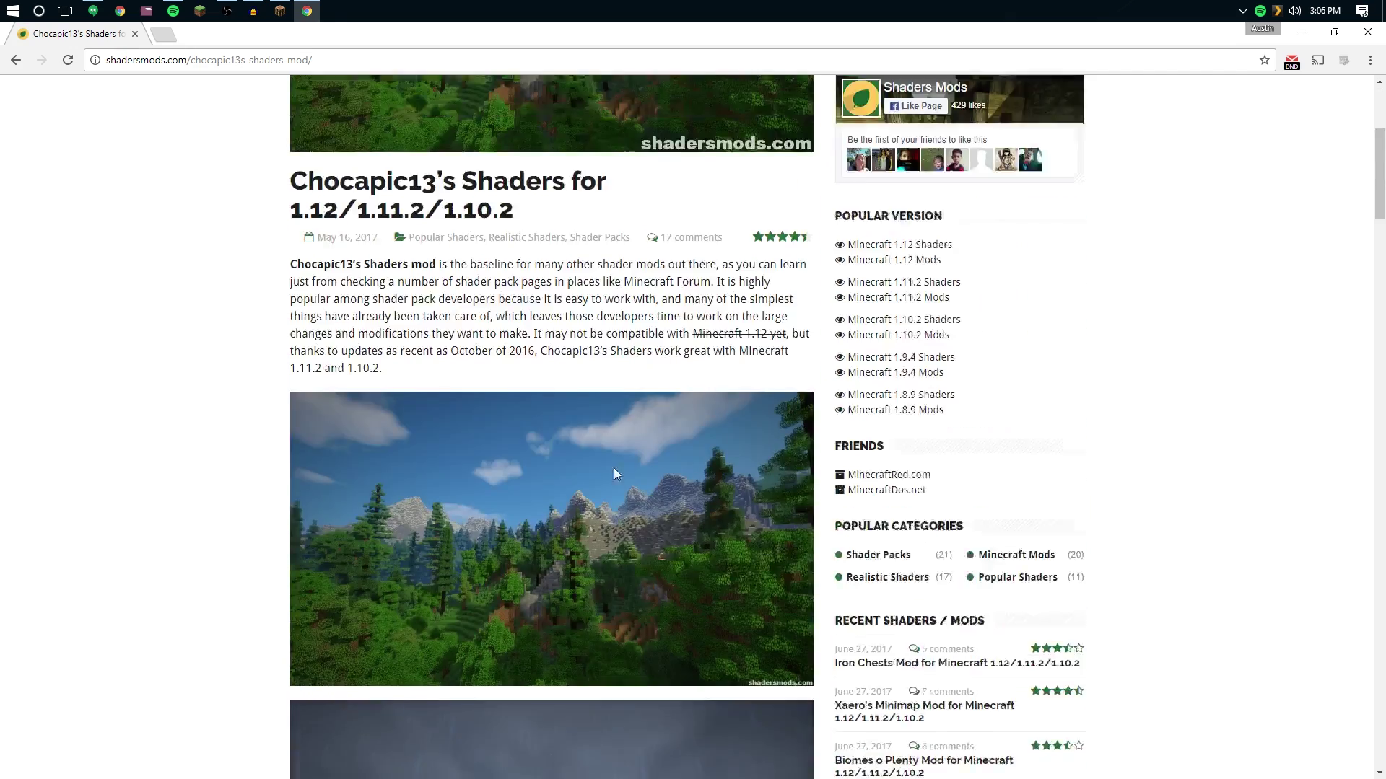
scroll(615, 473, "up", 2)
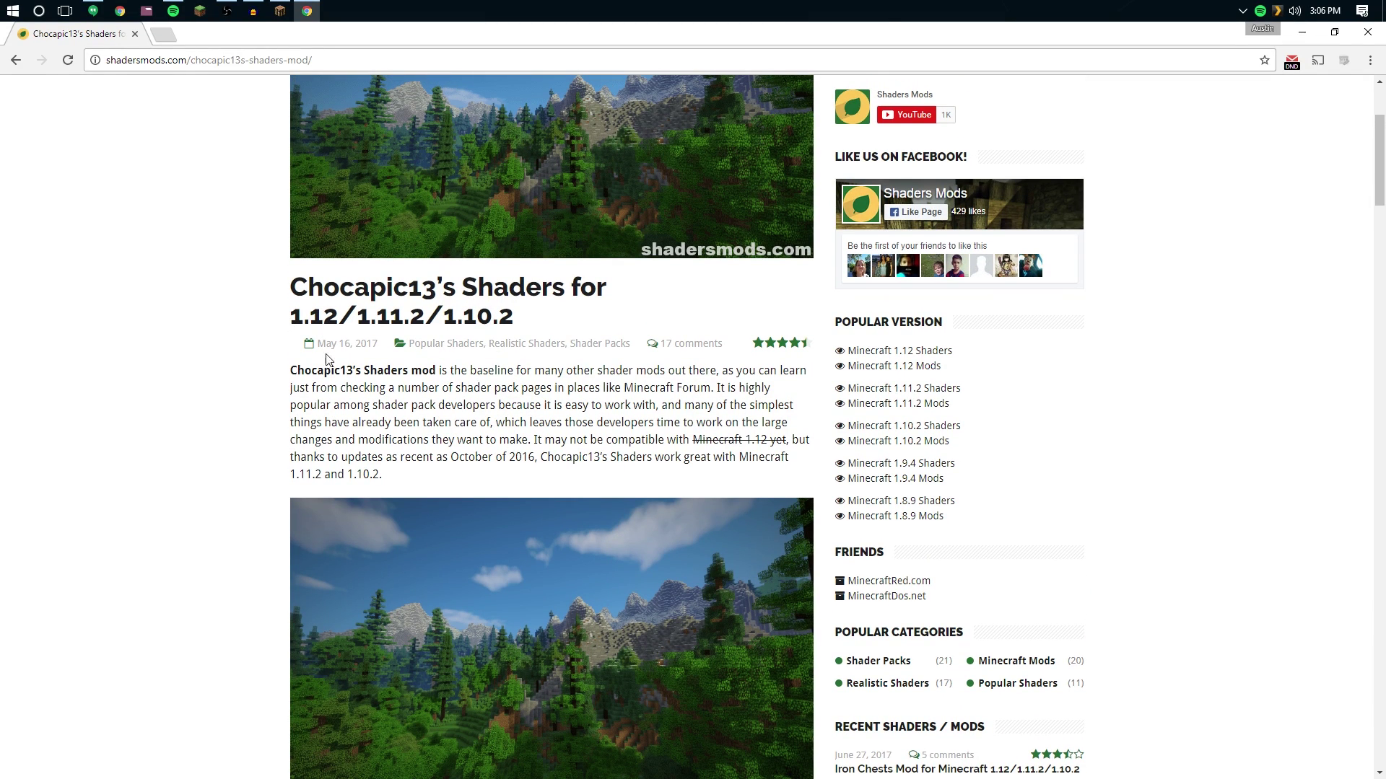
scroll(671, 526, "down", 14)
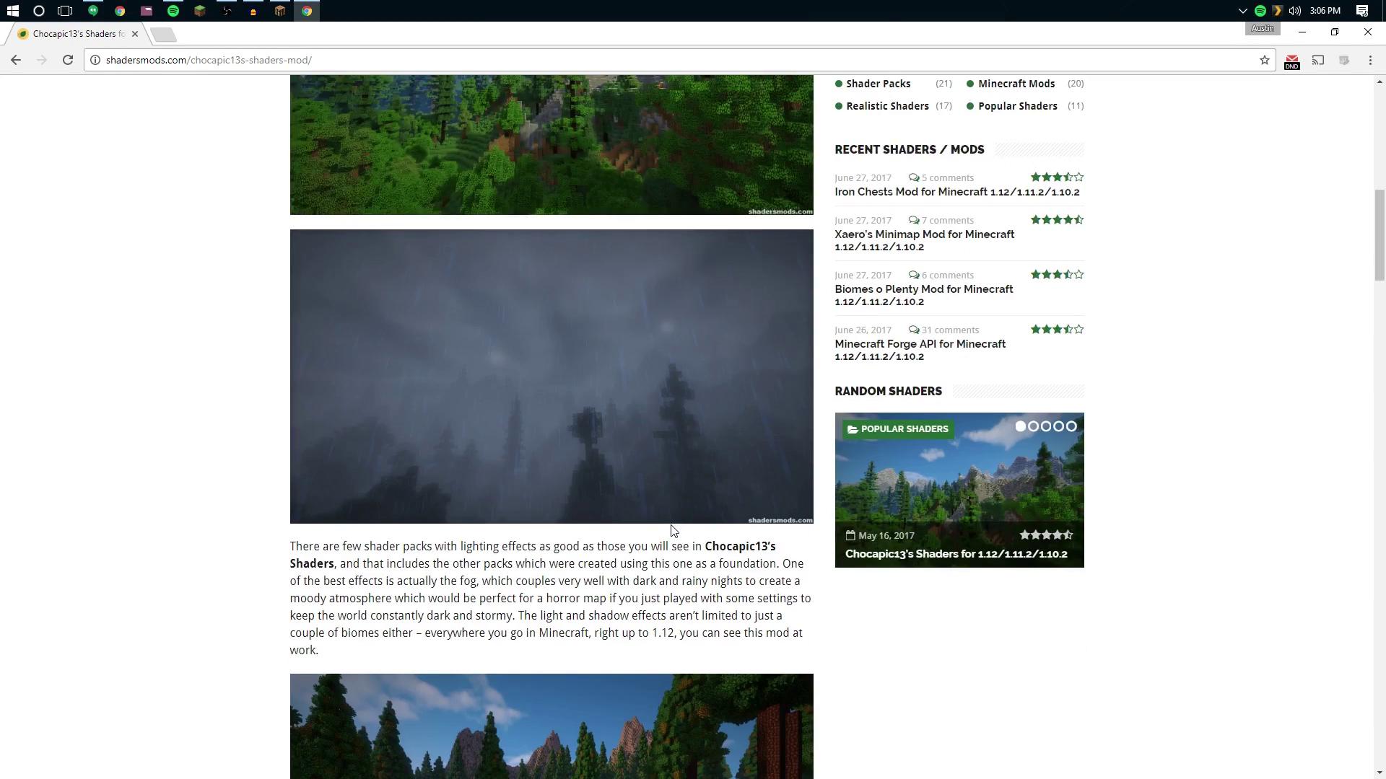
scroll(668, 522, "down", 14)
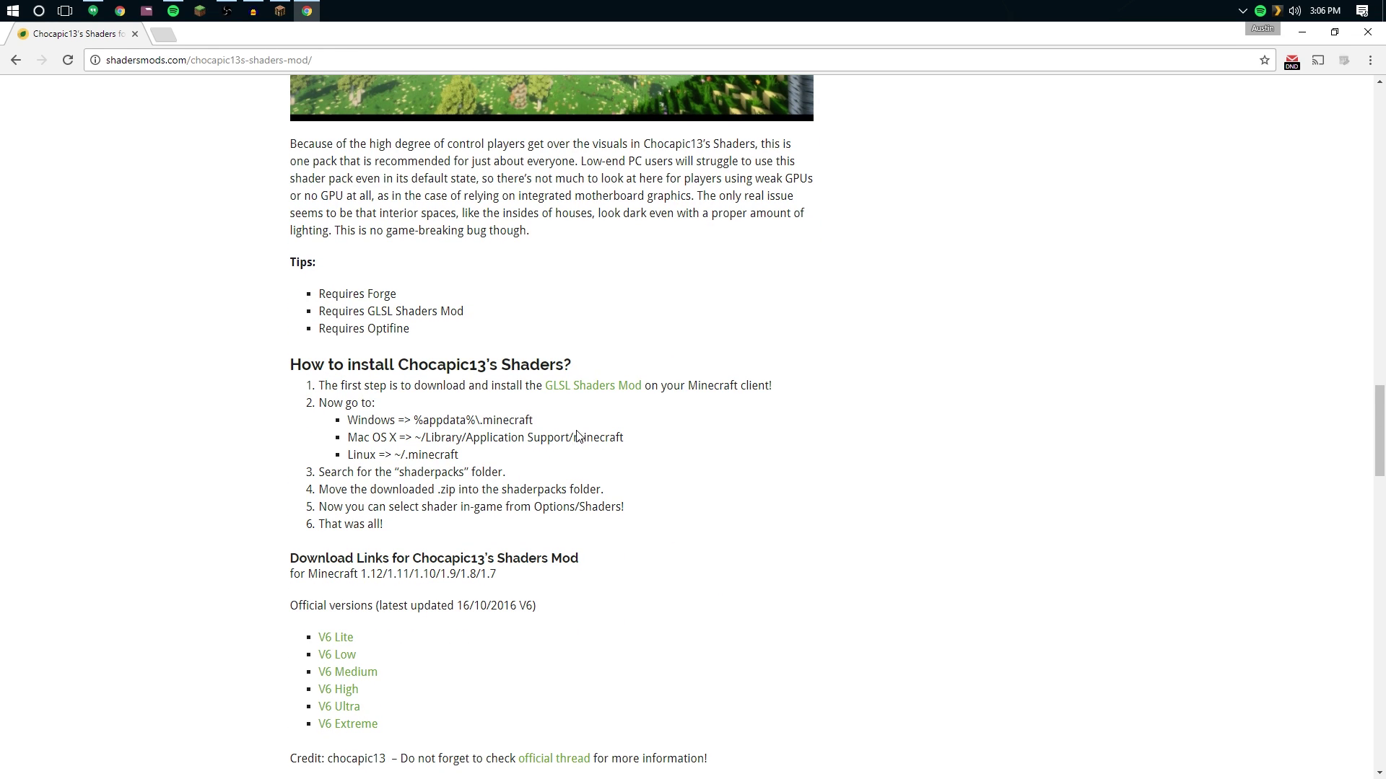
scroll(580, 438, "down", 2)
scroll(436, 498, "down", 2)
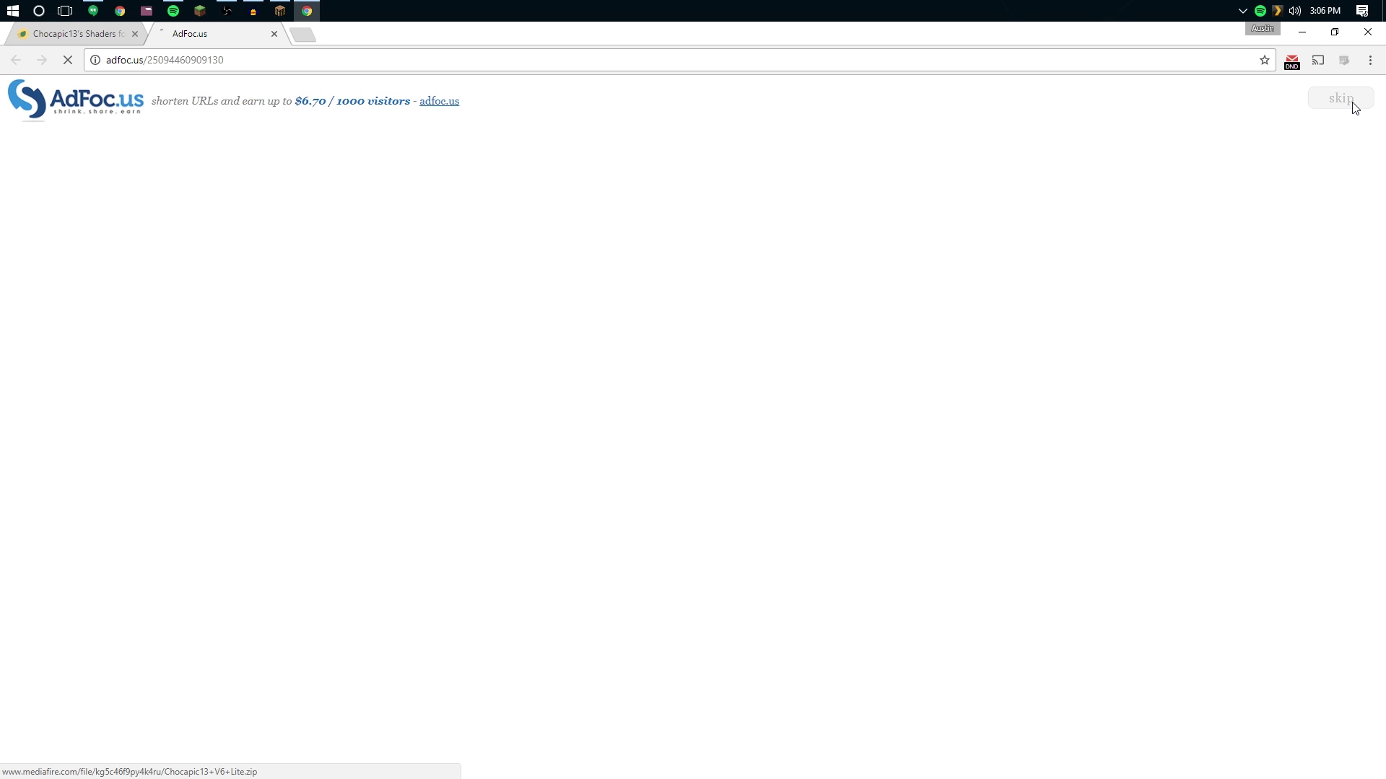
left_click(1348, 105)
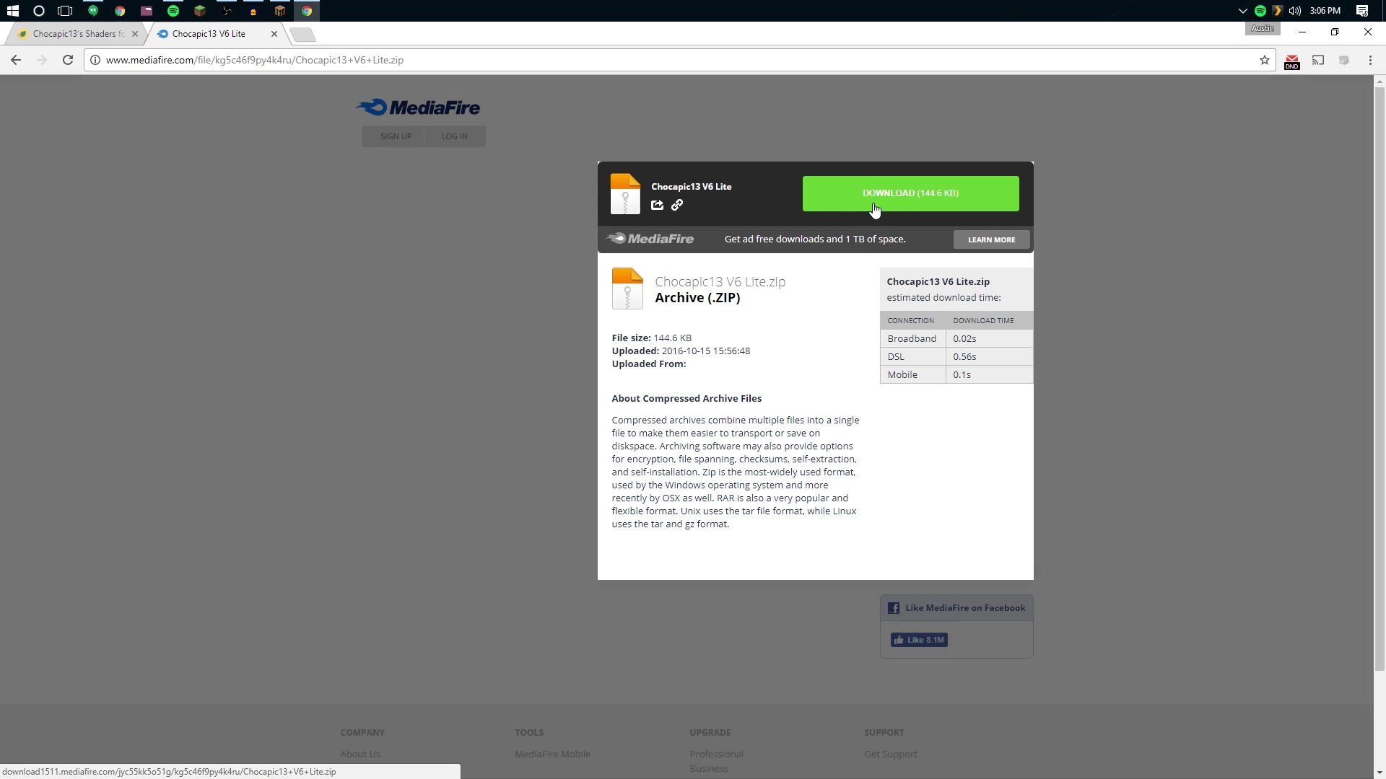
left_click(874, 209)
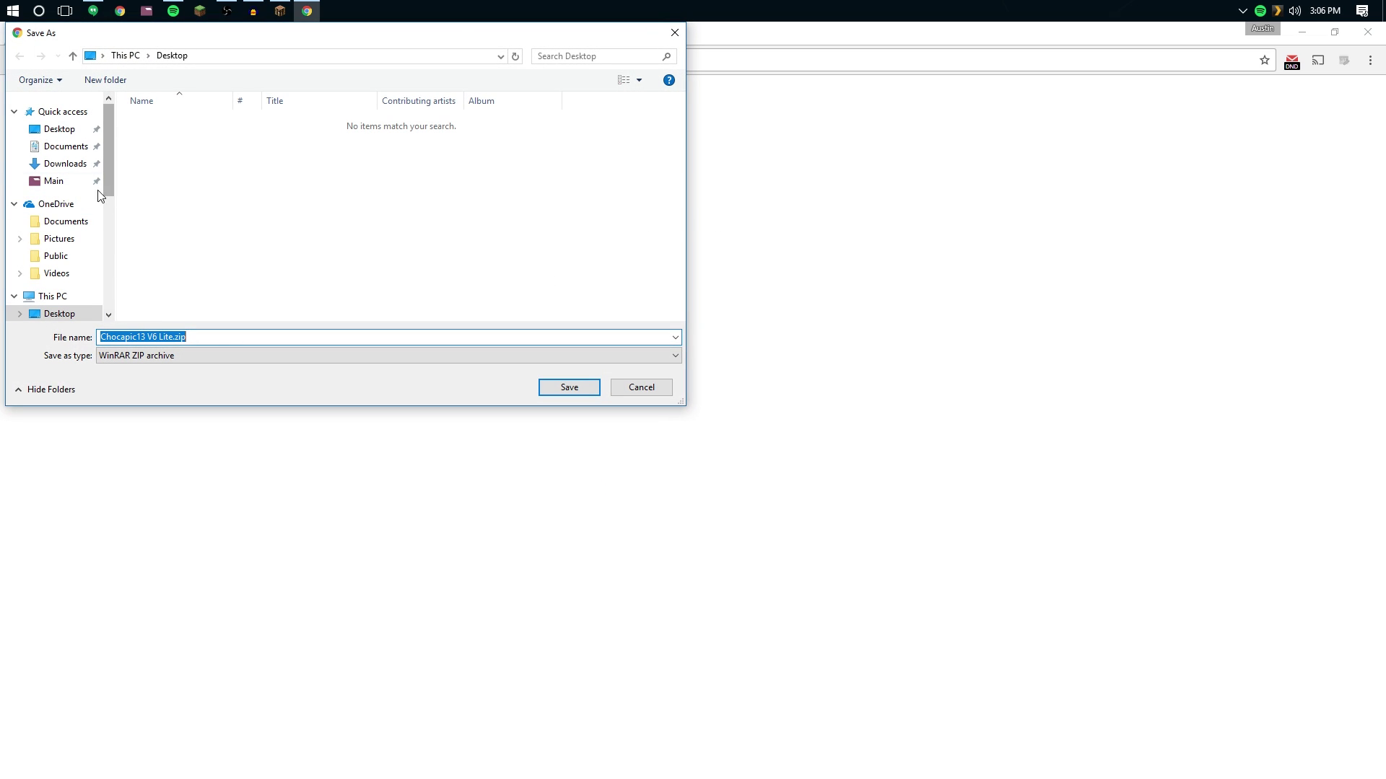
Save Chocapic13 V6 Lite.zip in the shaderpacks folder inside .minecraft, going through the .minecraft shortcut in Main > Games > Minecraft
left_click(54, 181)
double_click(157, 136)
double_click(163, 153)
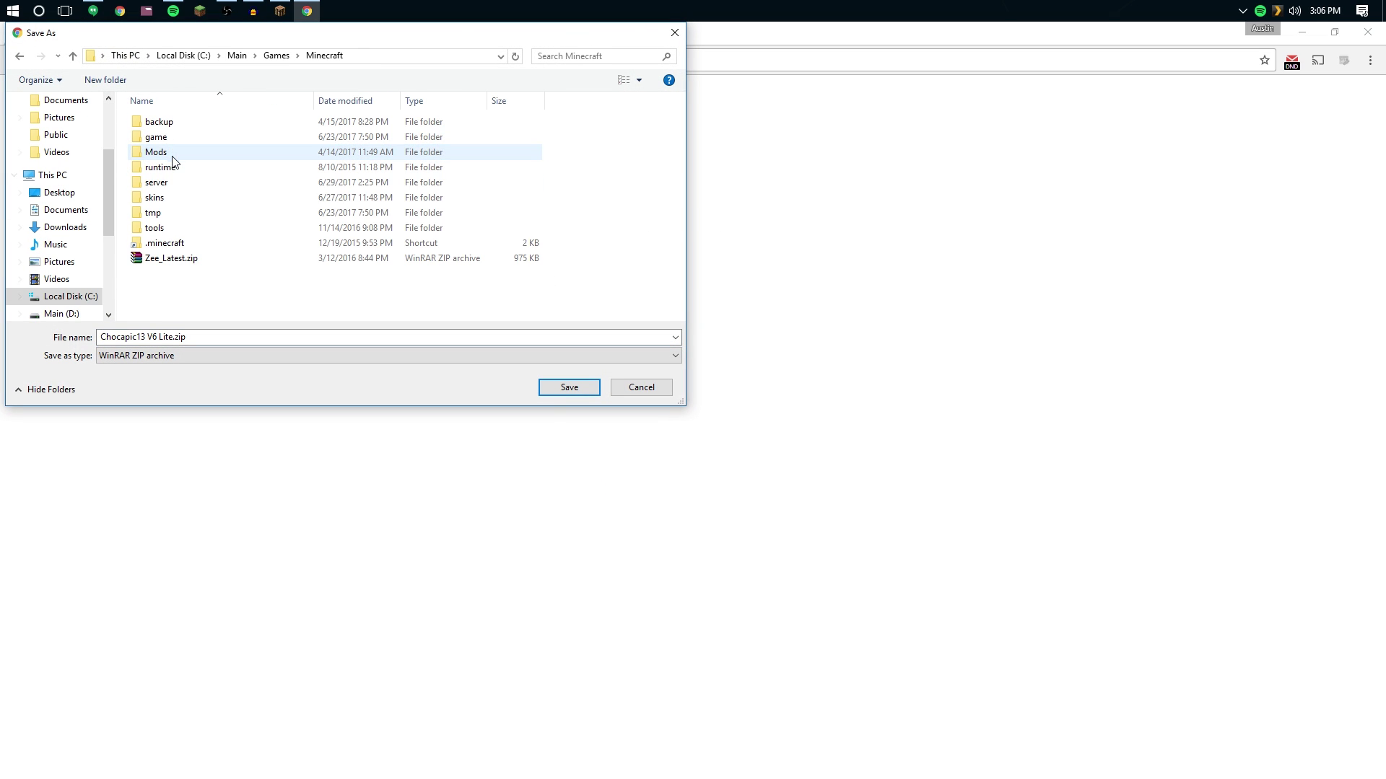
double_click(179, 238)
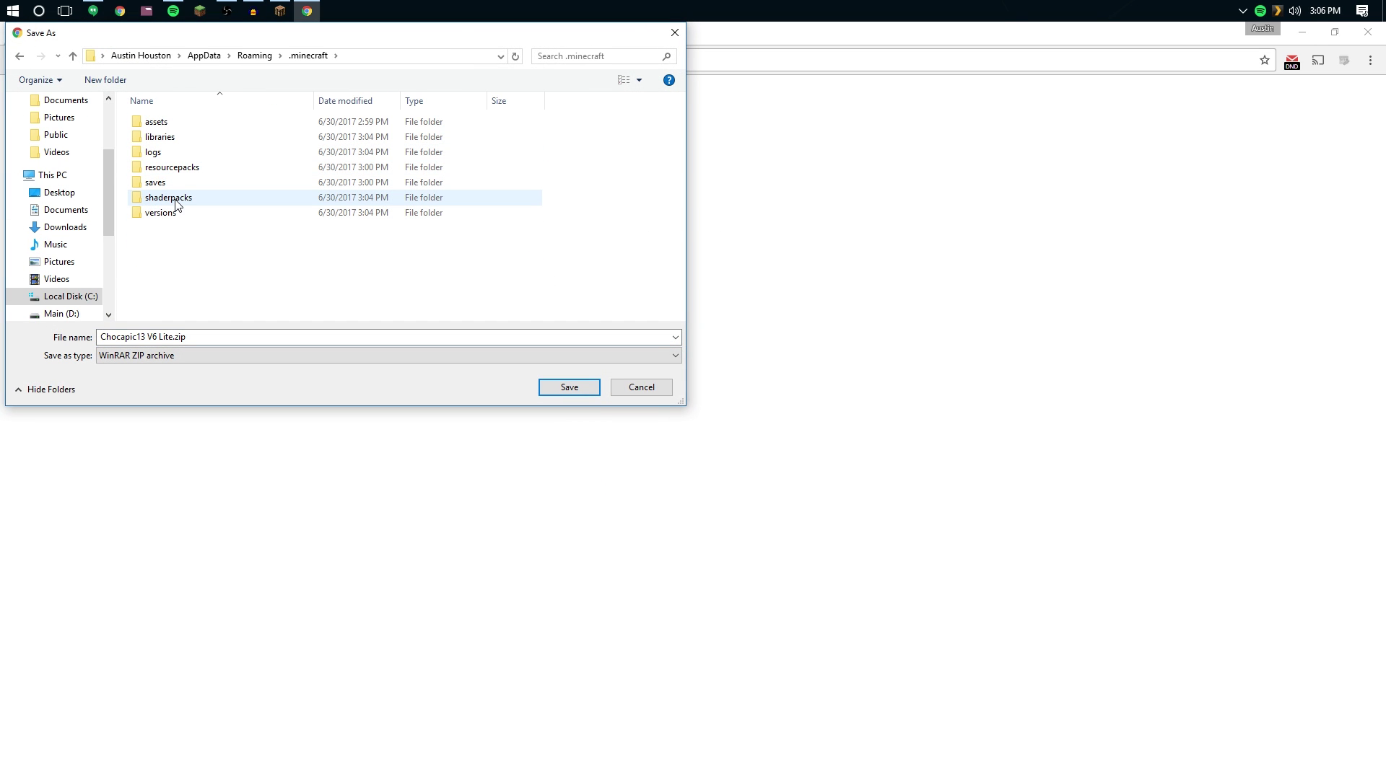
double_click(175, 202)
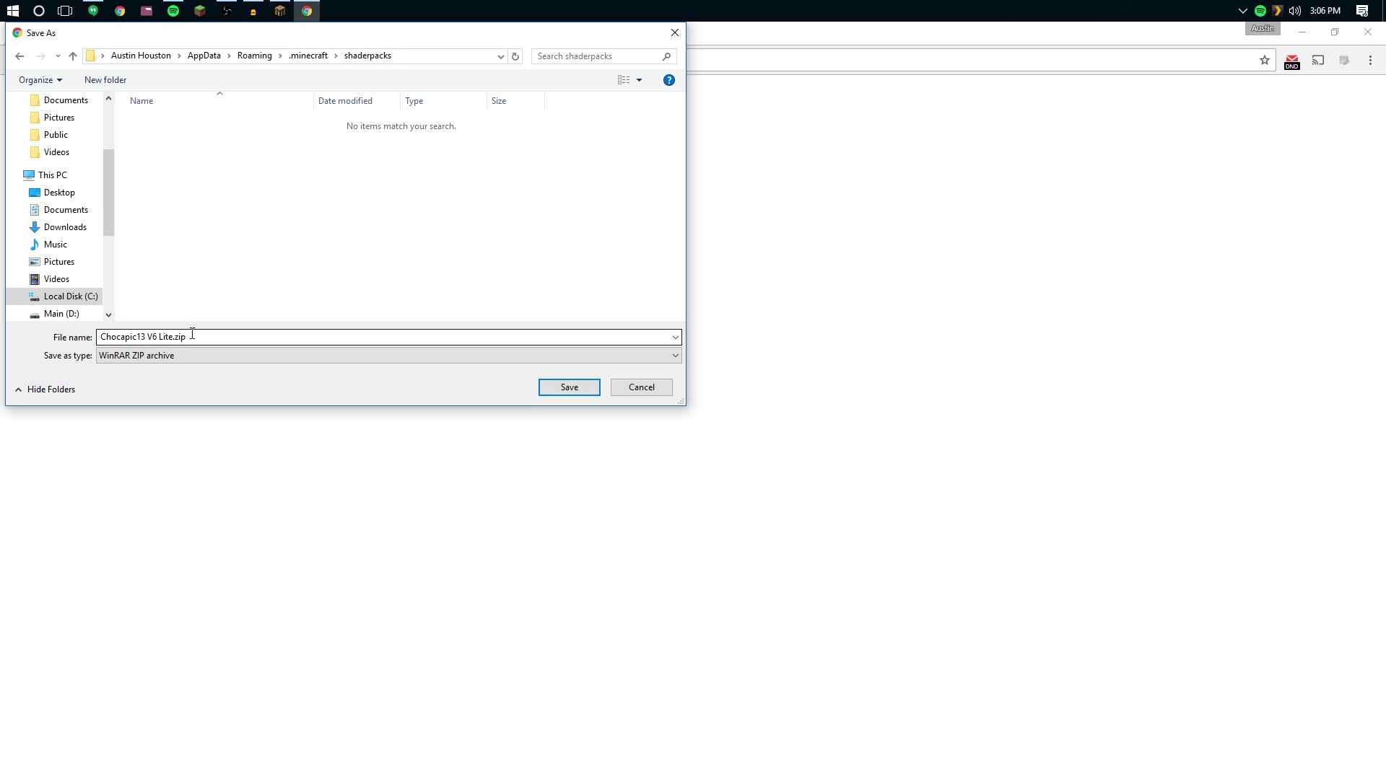
left_click(568, 387)
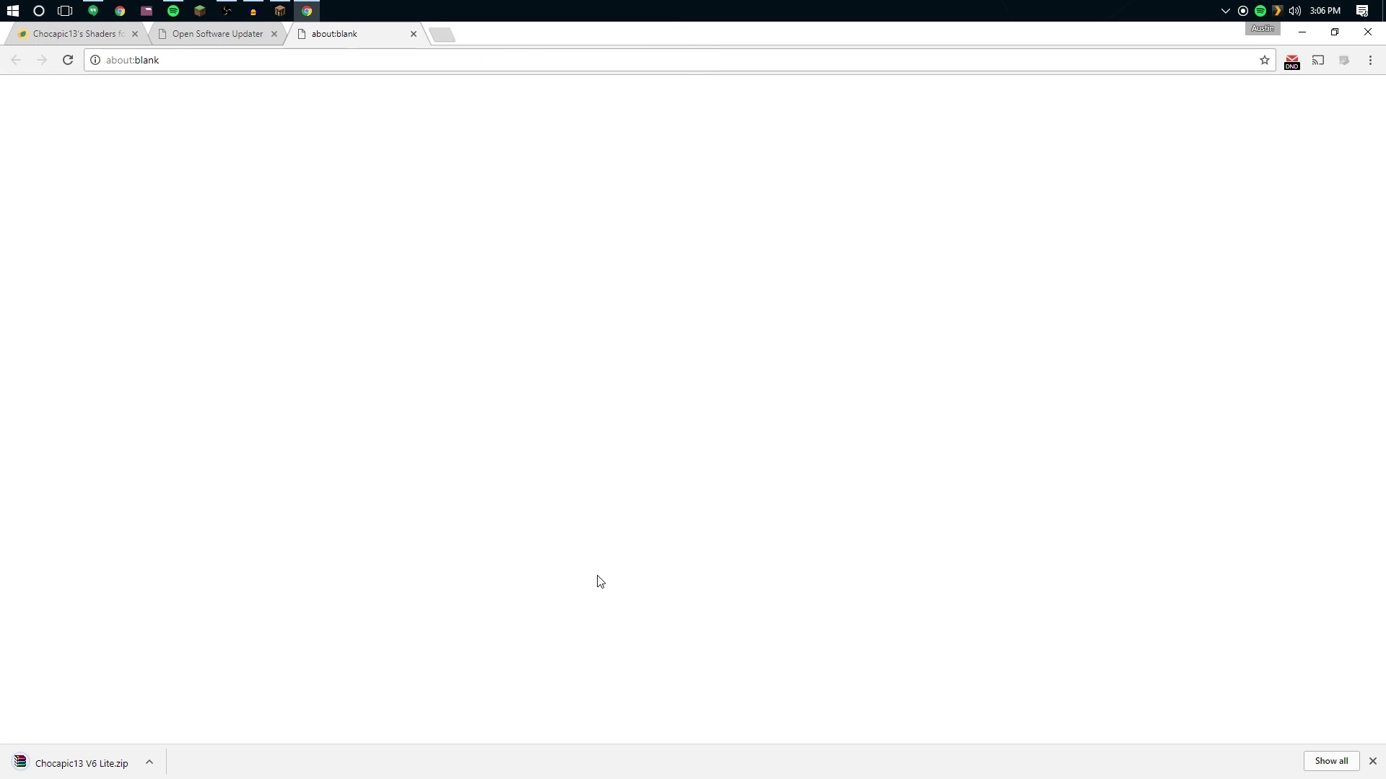
Close the browser window, agree to leave the ad site, and return to Minecraft's title screen
left_click(1368, 33)
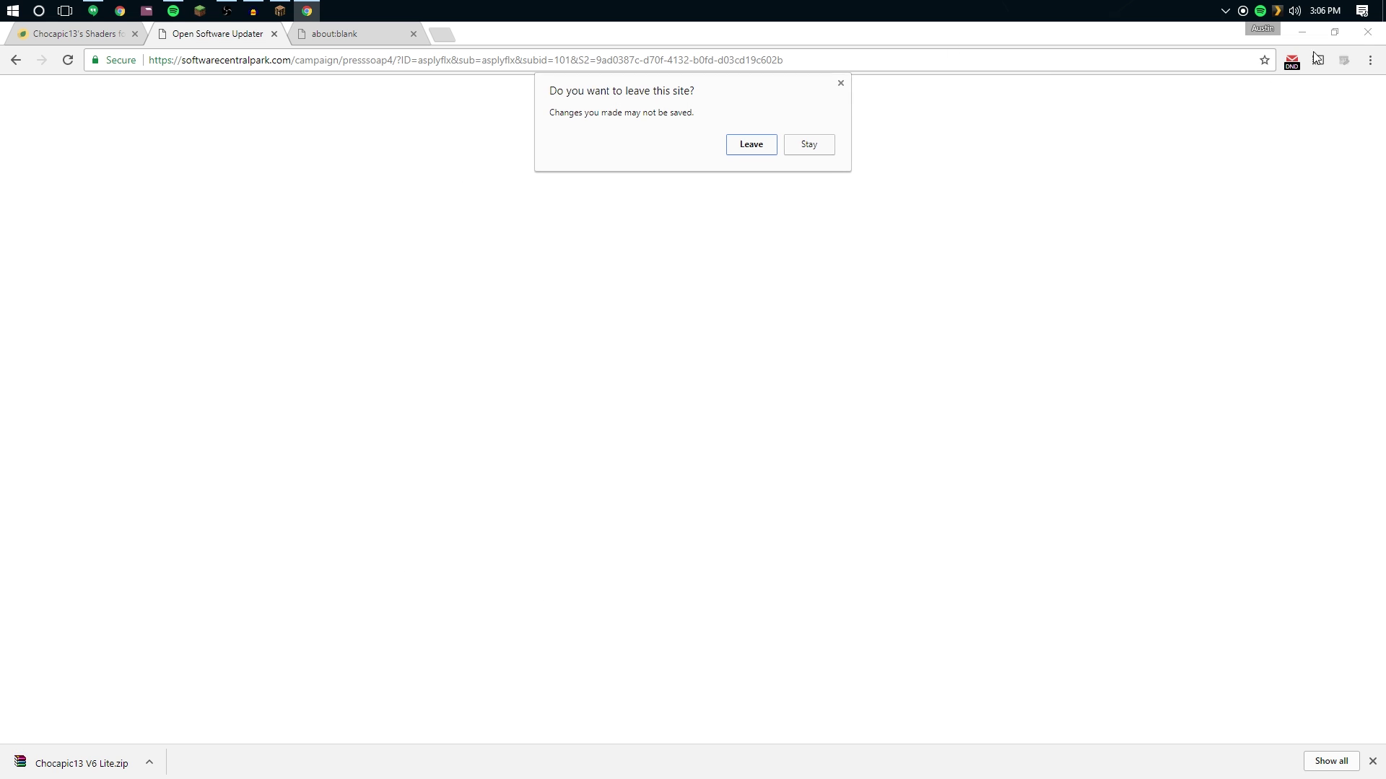
left_click(751, 145)
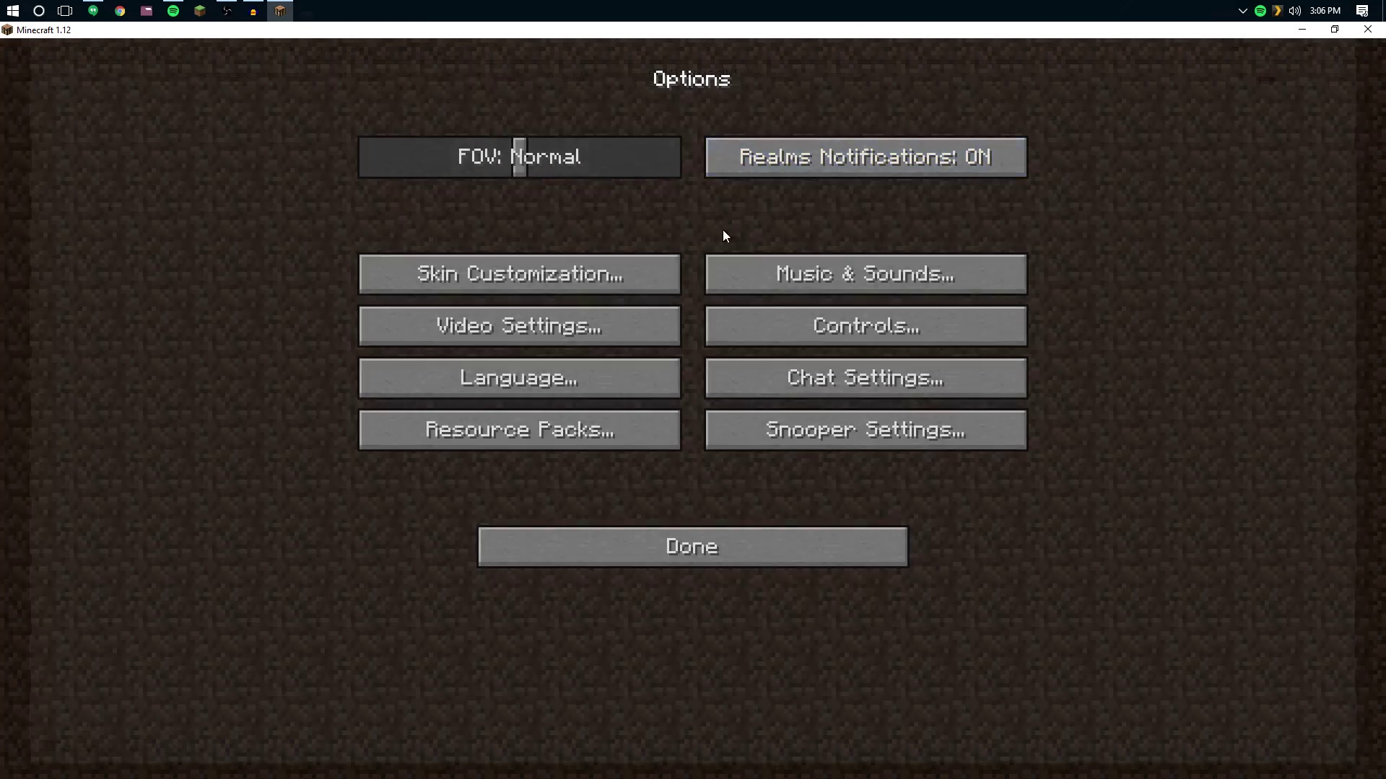
left_click(794, 542)
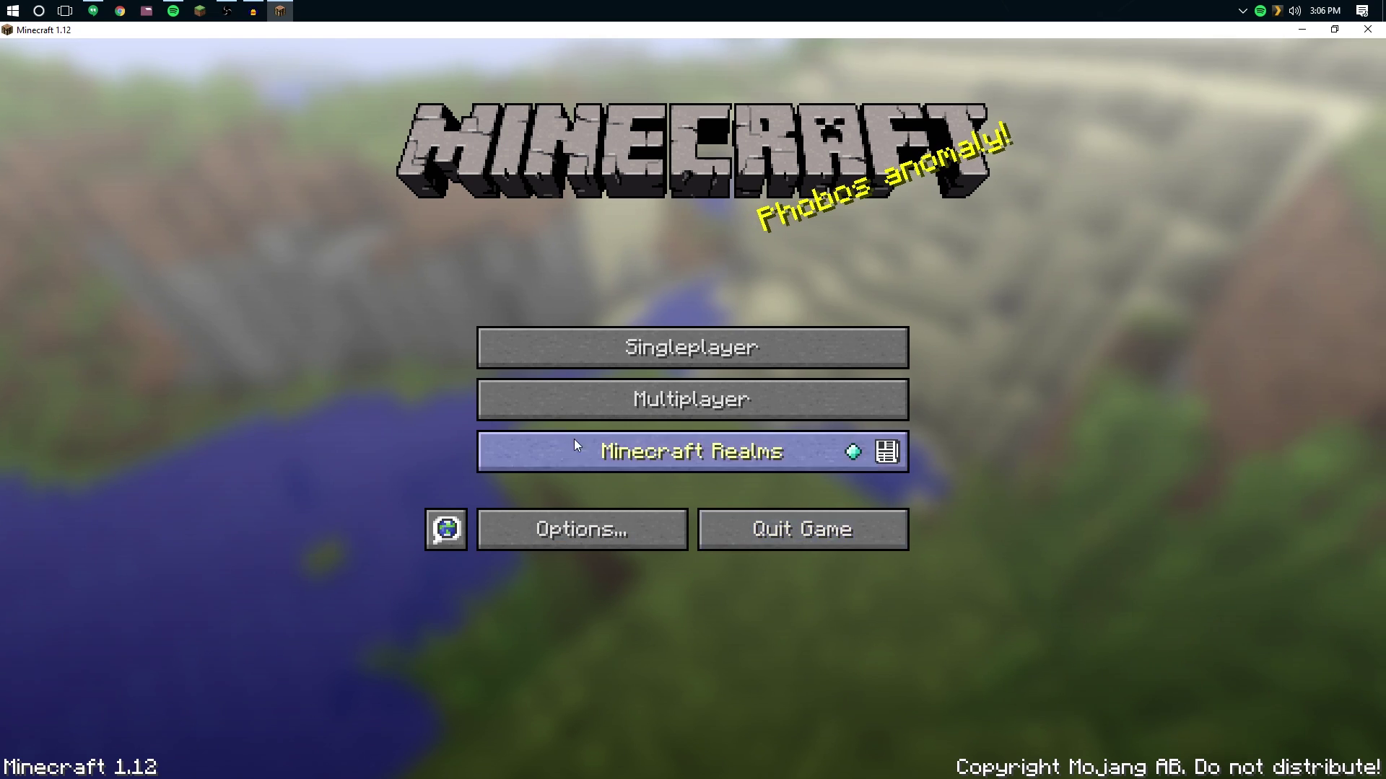
Activate the Chocapic13 V6 Lite.zip shader pack in Minecraft's video settings and return to the title screen
left_click(577, 529)
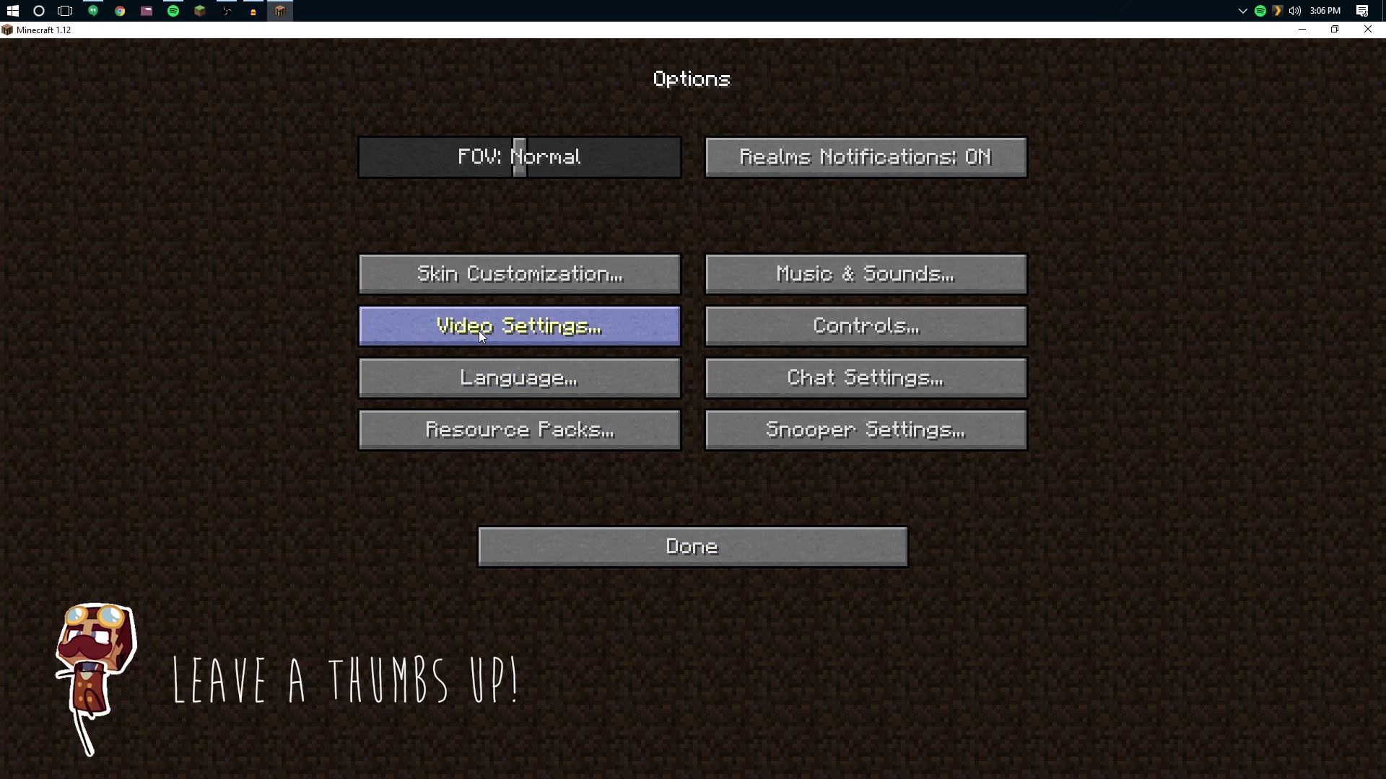
left_click(479, 331)
left_click(509, 430)
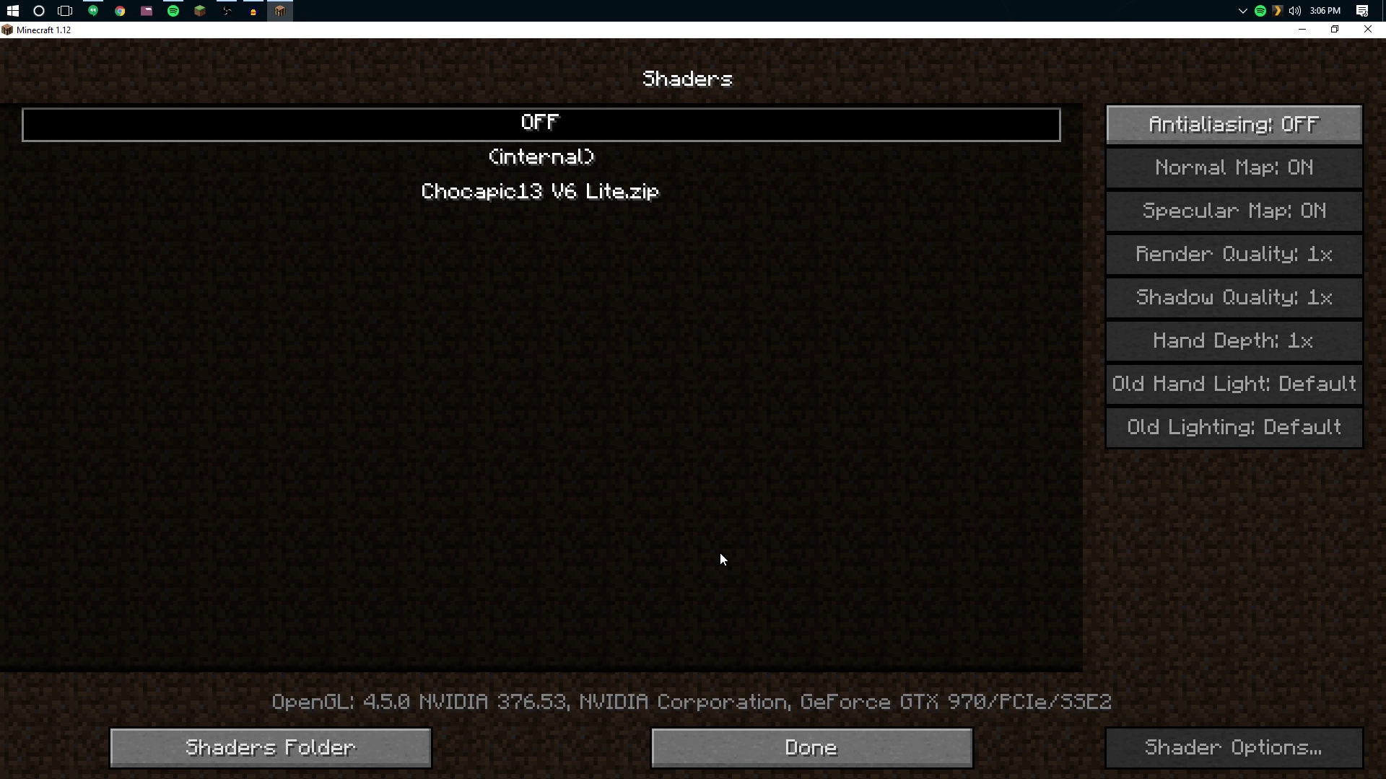
left_click(797, 750)
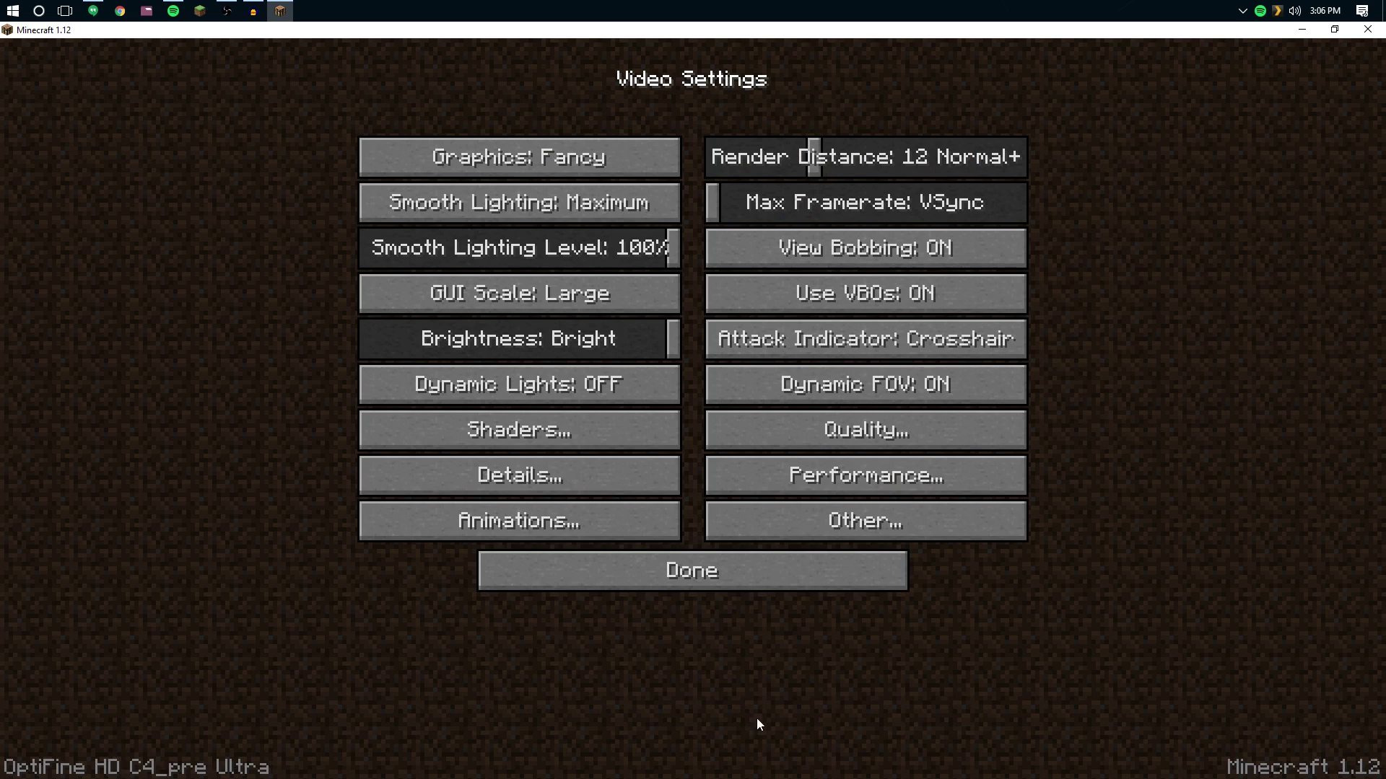
left_click(677, 569)
left_click(693, 545)
Create a new singleplayer world named Te in Creative mode, opening its additional world options
left_click(707, 350)
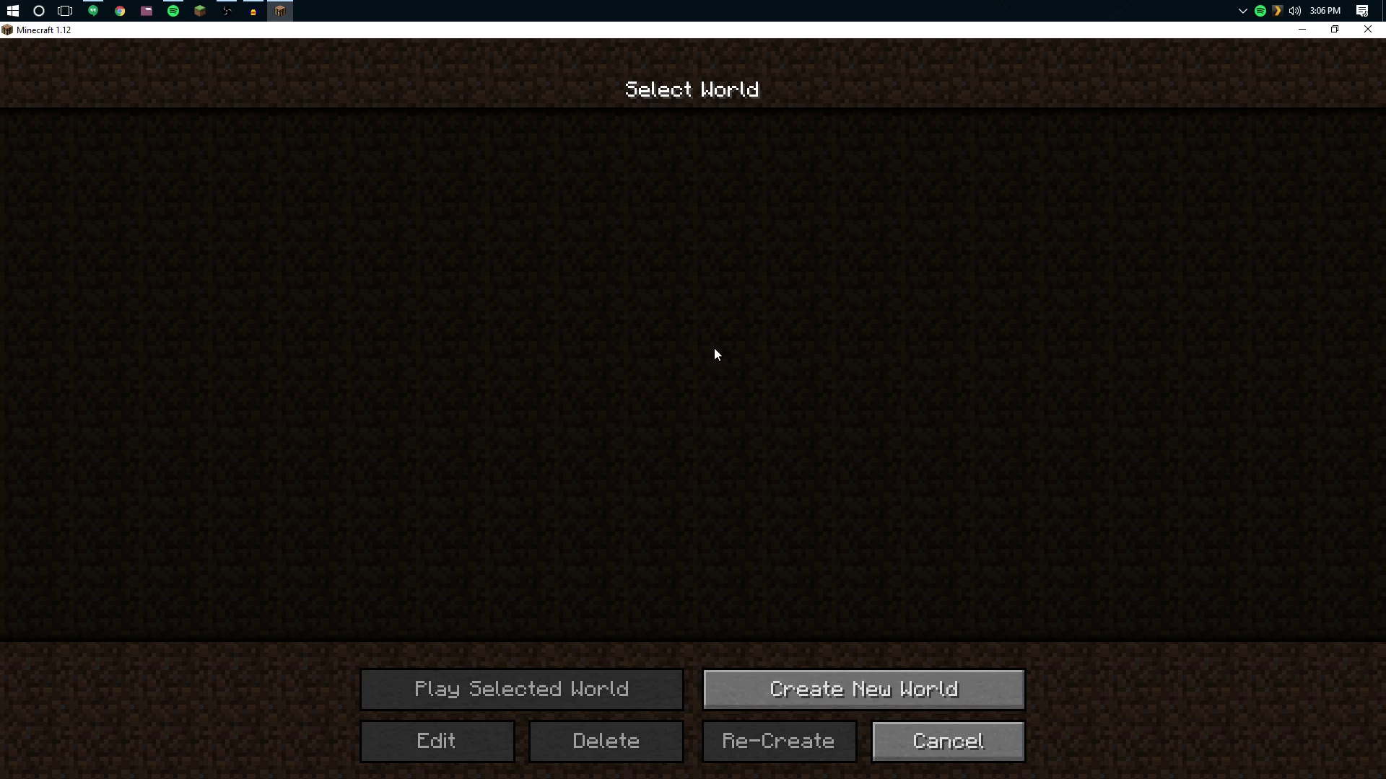
left_click(920, 690)
key("ctrl+a")
type("Te")
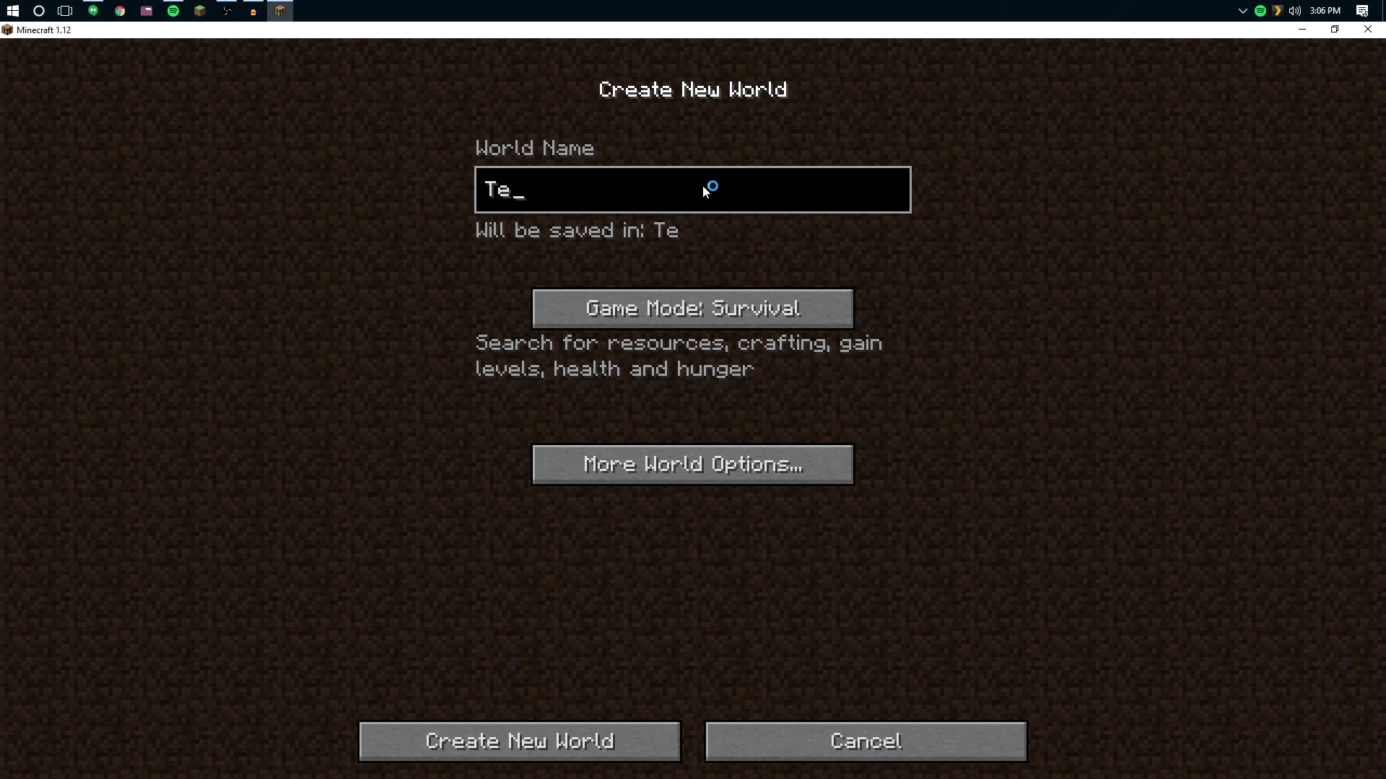
left_click(755, 309)
left_click(754, 301)
left_click(726, 468)
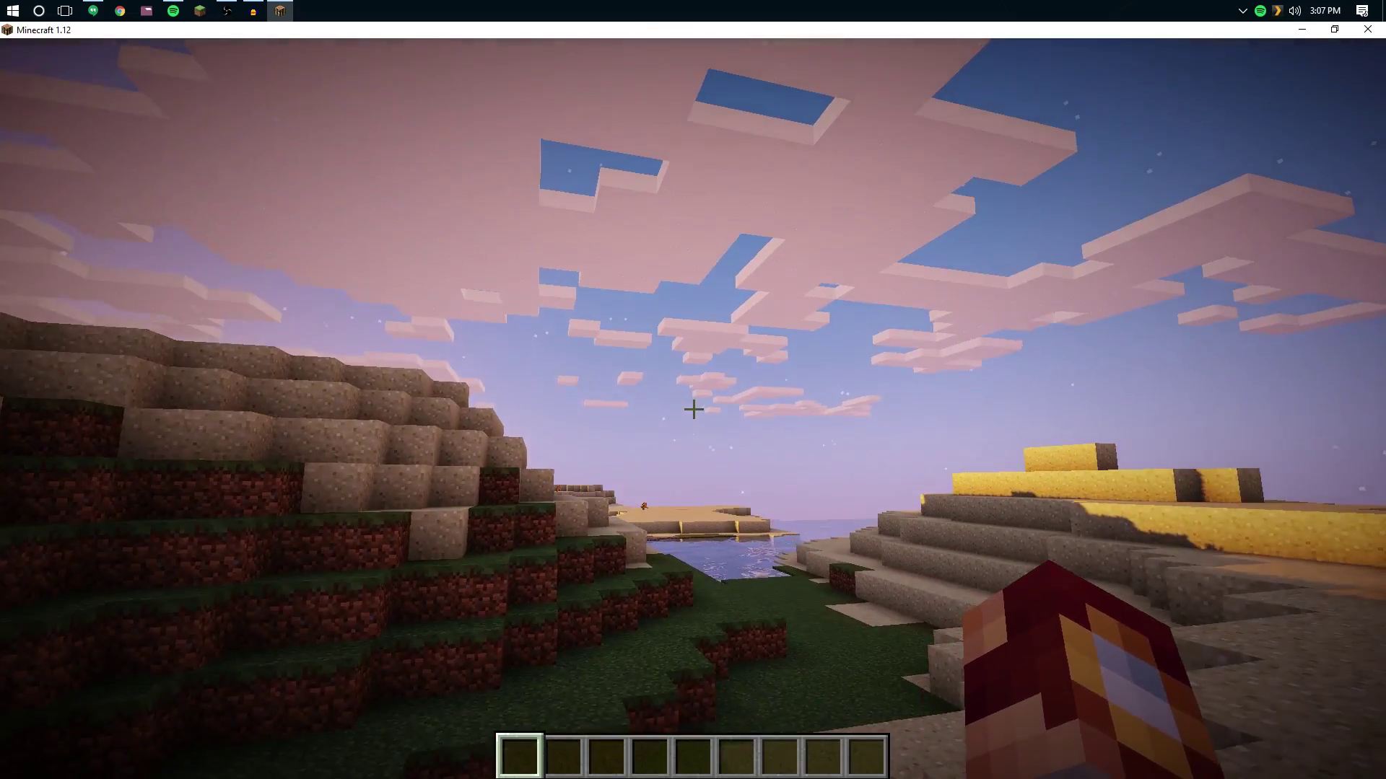
Walk through the new world to examine the shader effects, and view the character from the front with a zoomed camera
key("w")
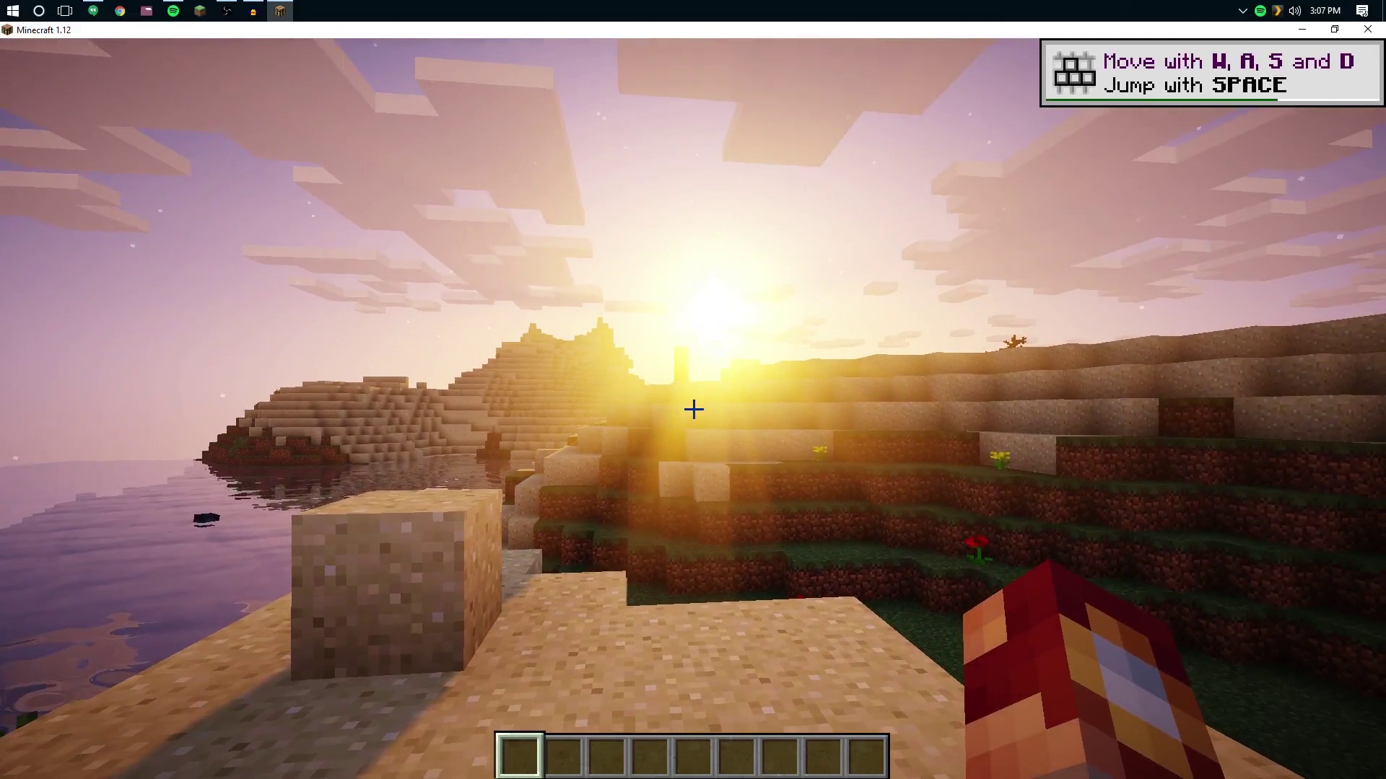
key("F5")
key("F5")
key("c")
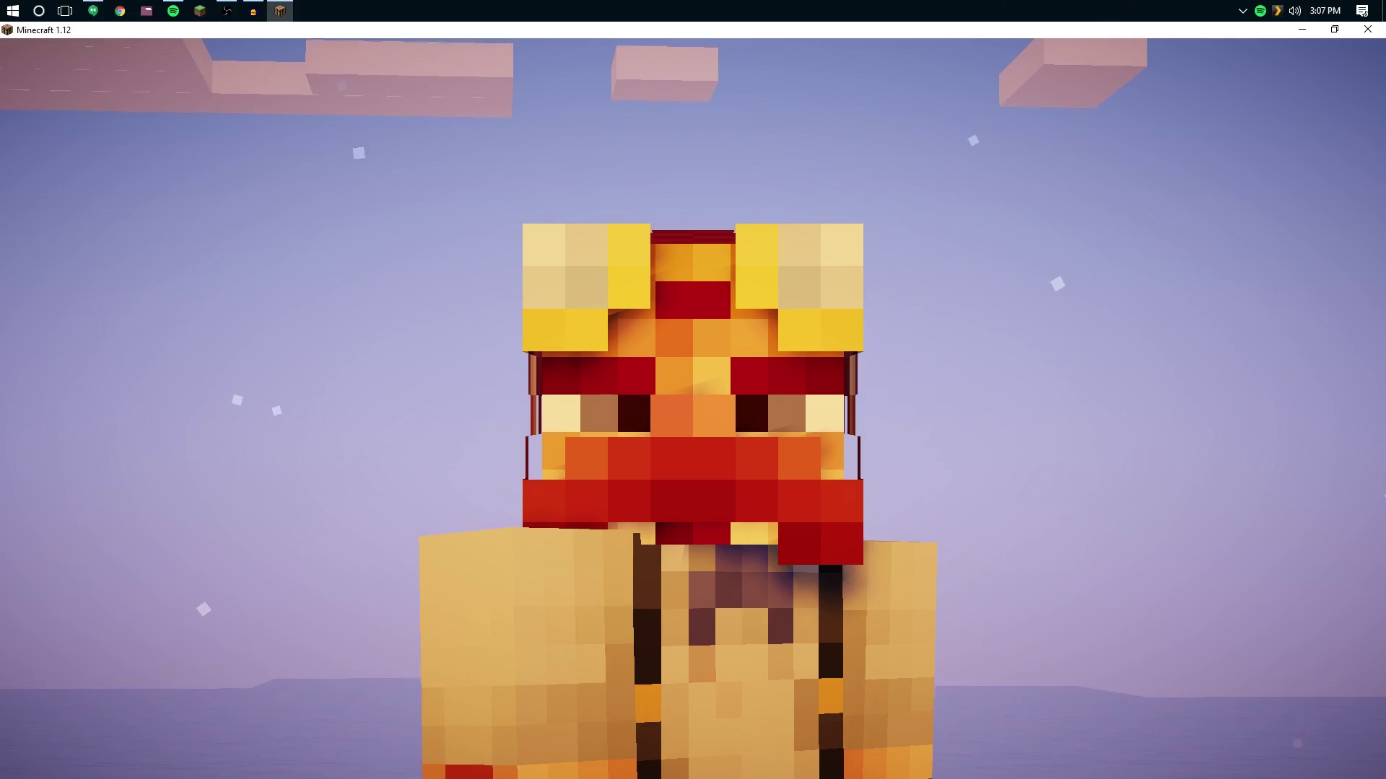